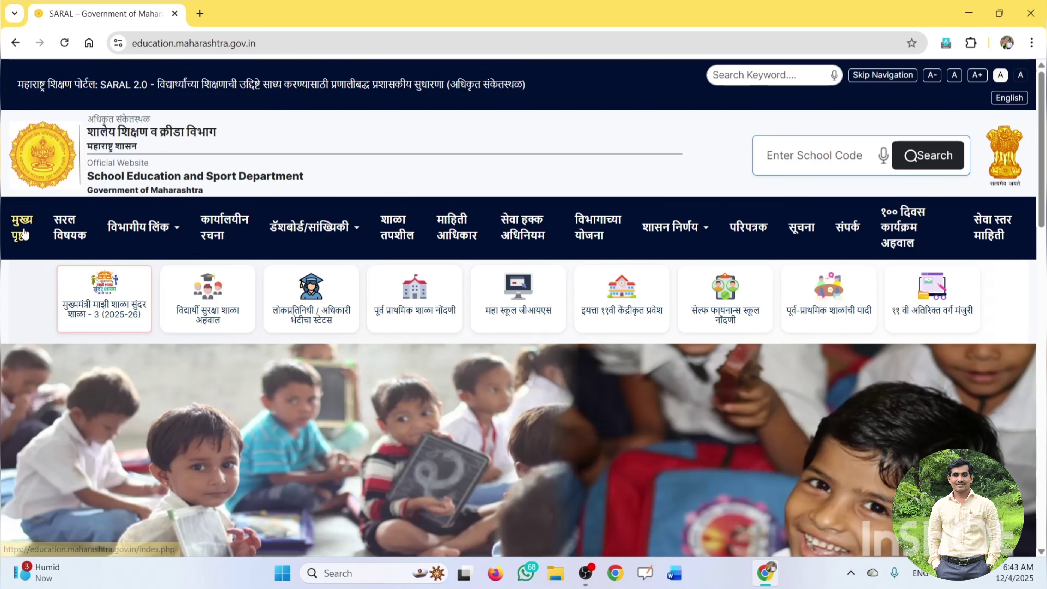
Open the login page for मुख्यमंत्री माझी शाळा सुंदर शाळा - 3 (2025-26).
mouse_move(128, 233)
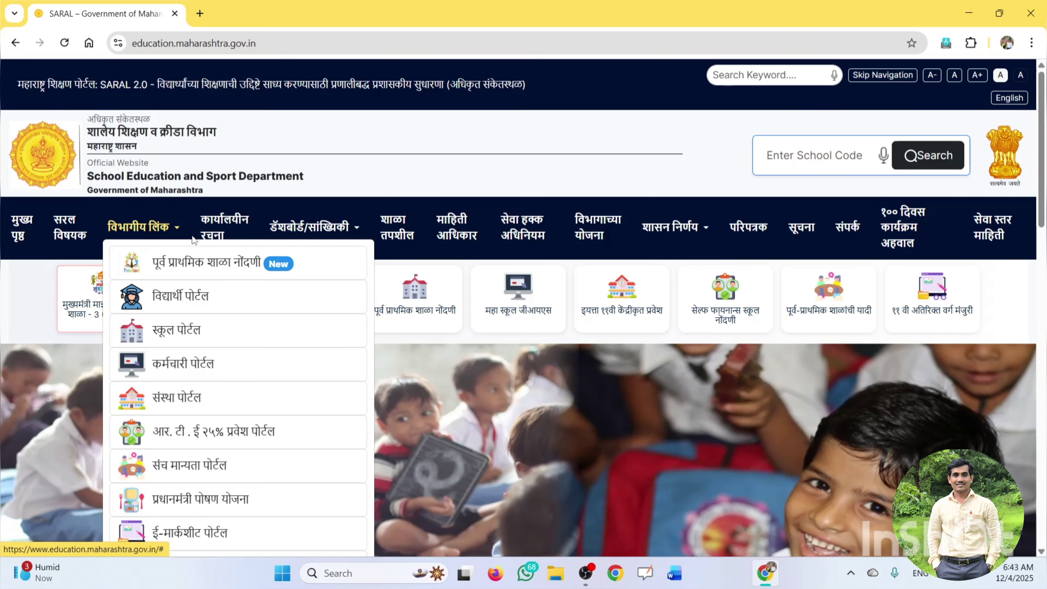
mouse_move(306, 243)
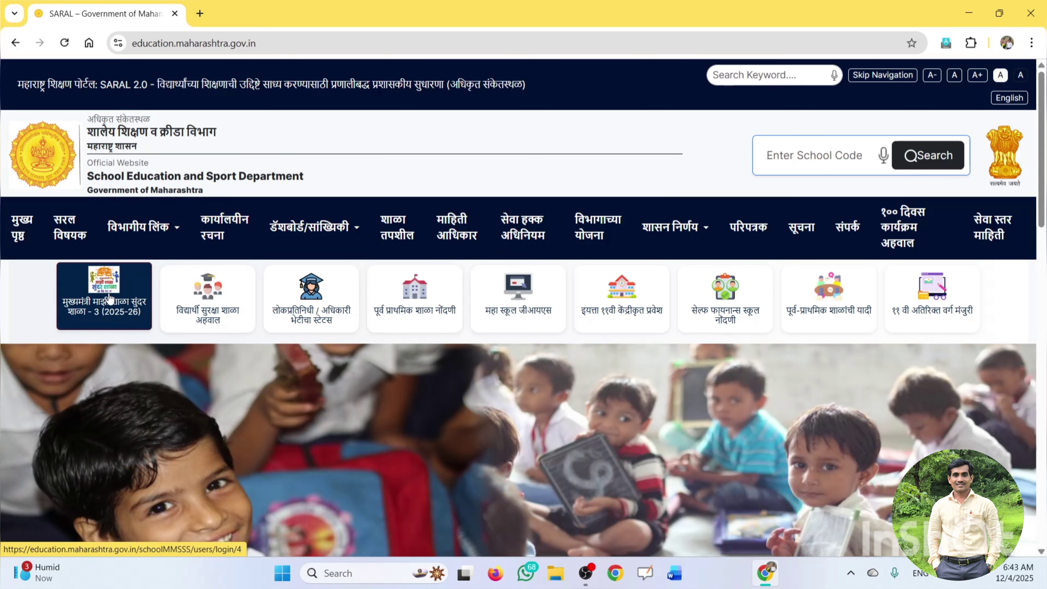
left_click(110, 298)
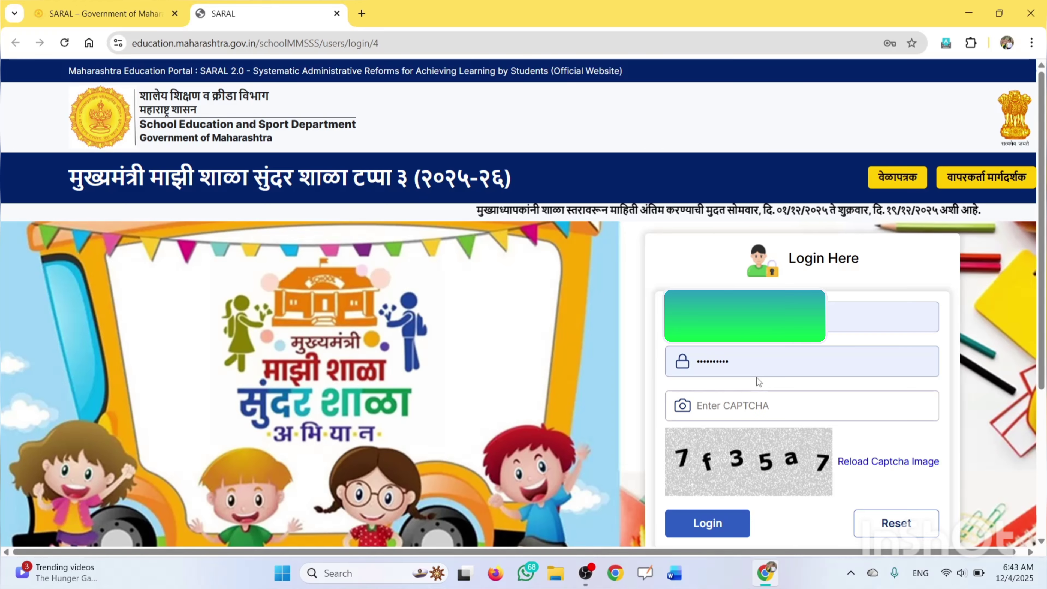
Enter the displayed CAPTCHA code and log in with the prefilled school account.
left_click(727, 402)
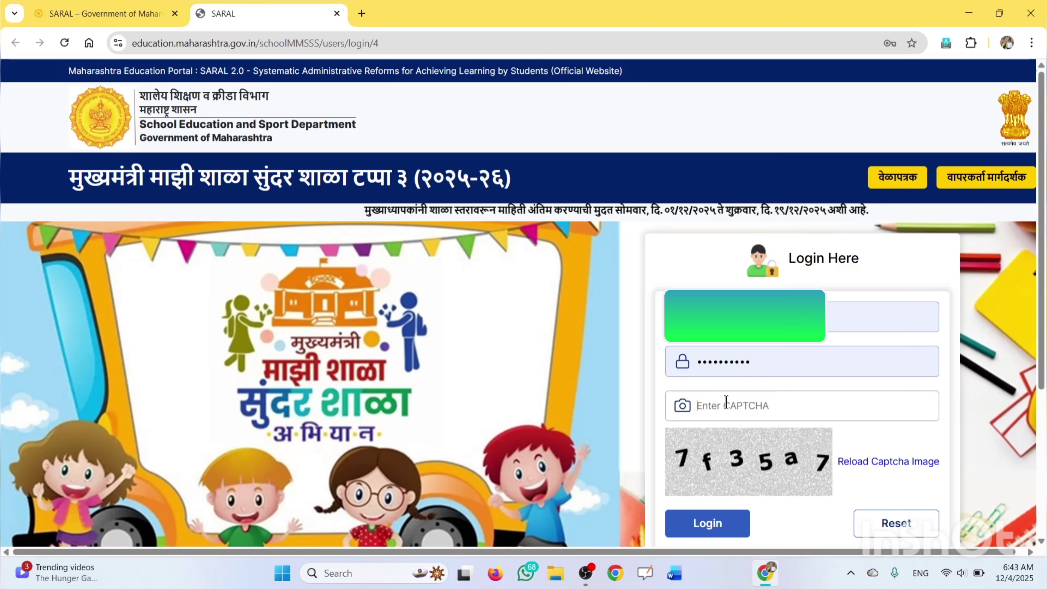
type("7")
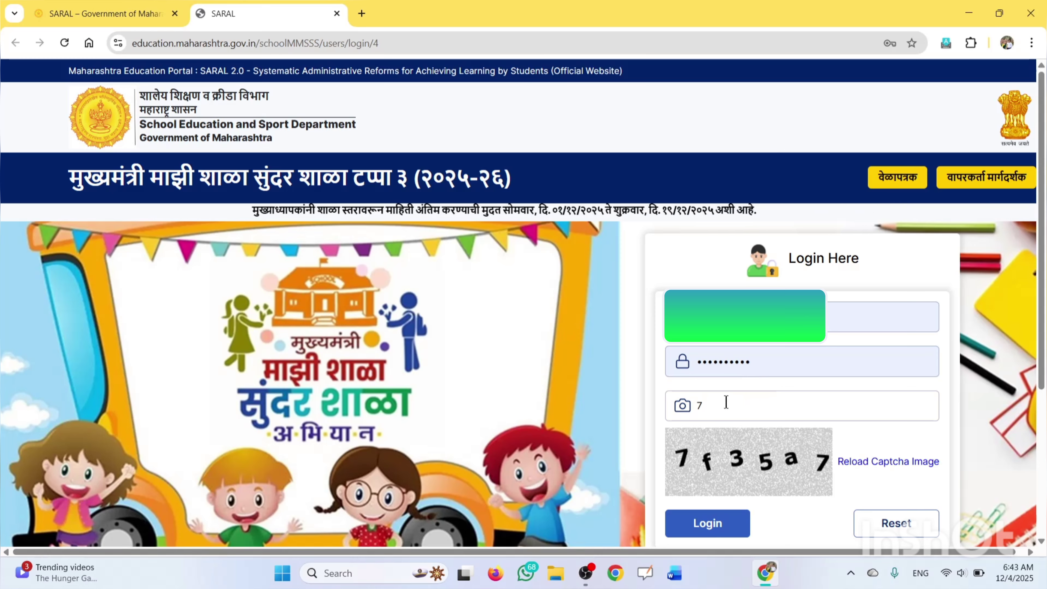
type("f3")
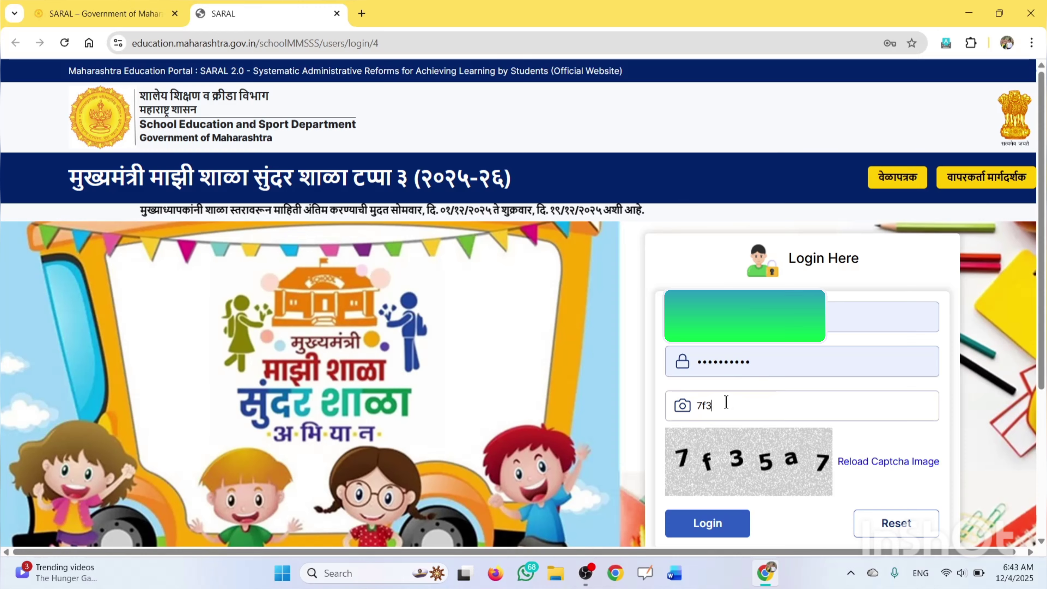
type("5a")
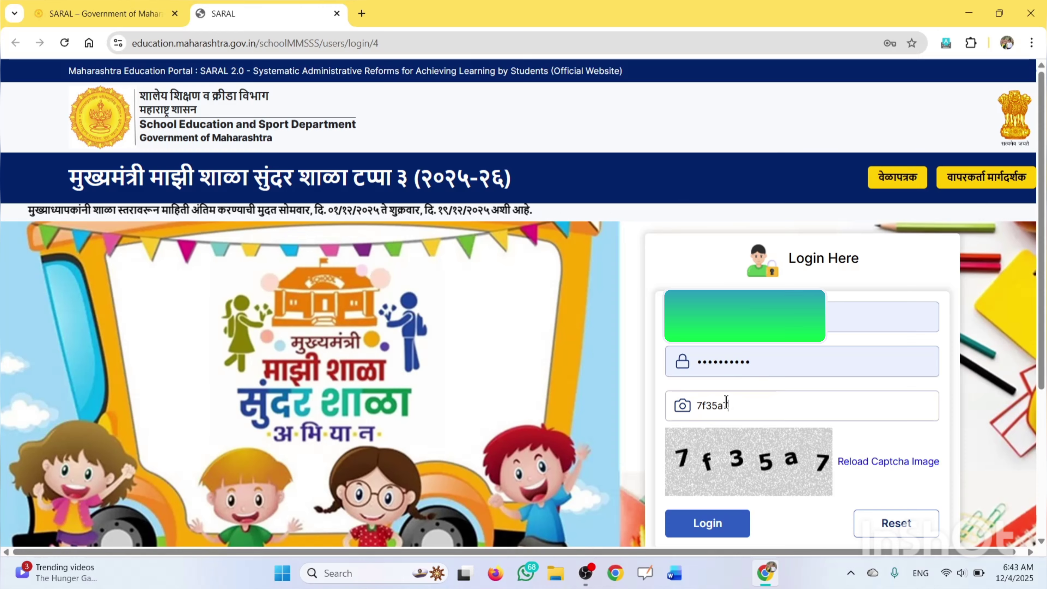
type("7")
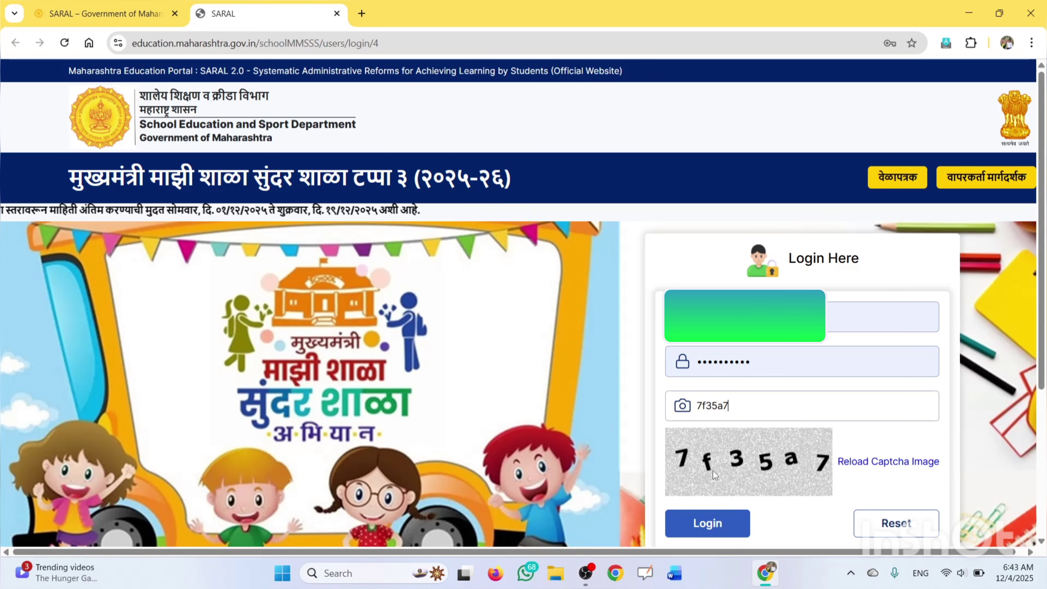
left_click(717, 519)
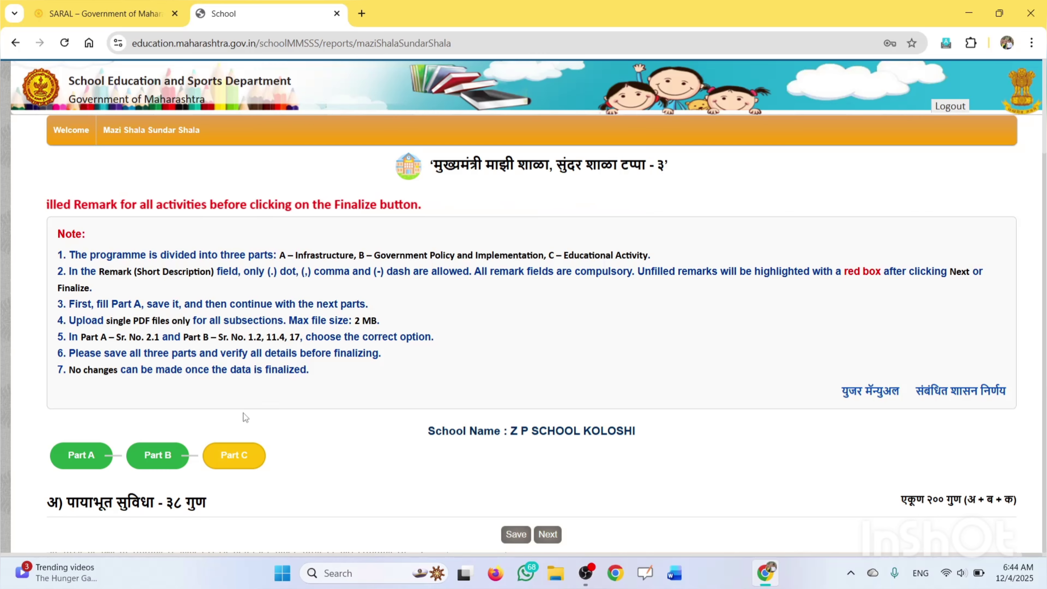
Examine the programme notes and the PDF upload option for Part A item 1, without choosing a file.
scroll(339, 374, "down", 3)
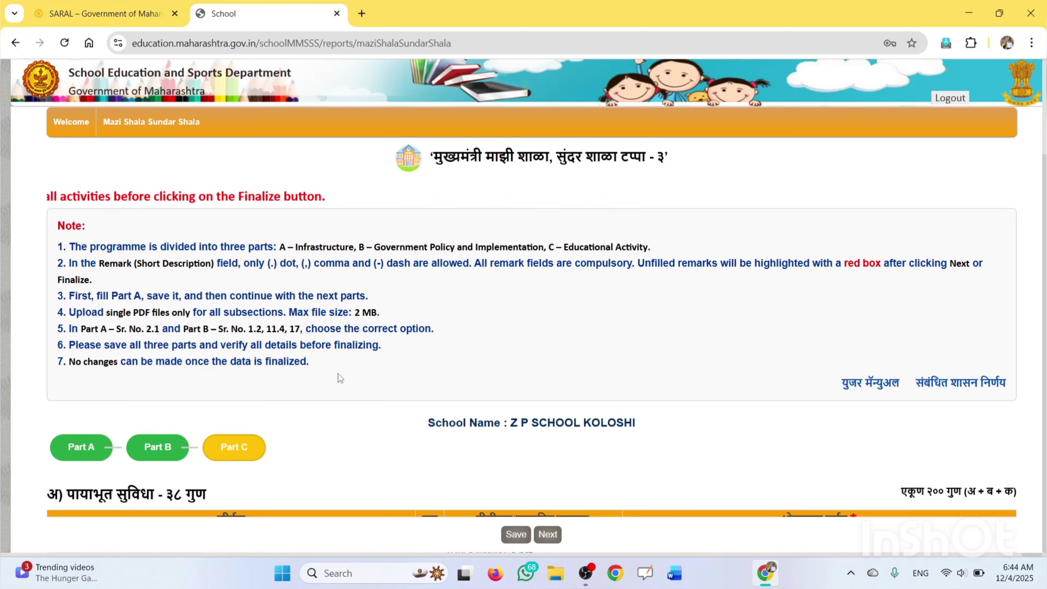
scroll(338, 373, "down", 7)
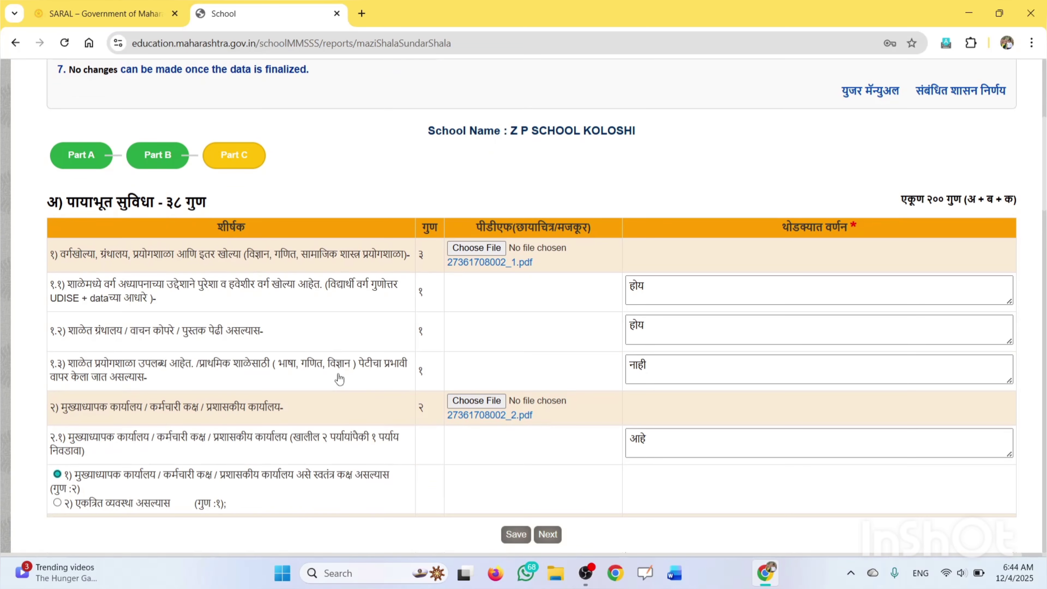
scroll(339, 379, "down", 1)
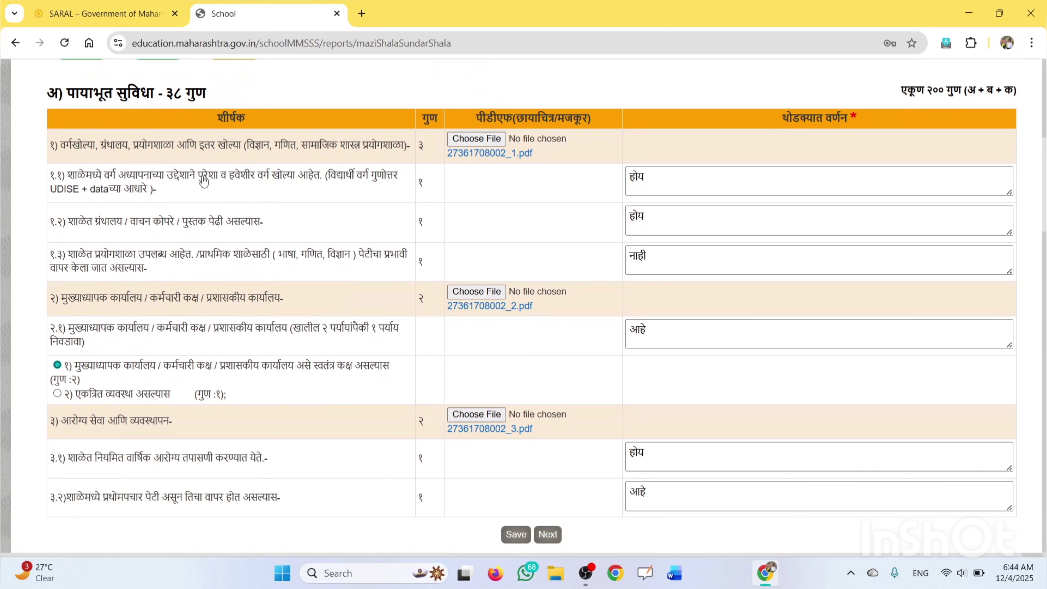
left_click(475, 140)
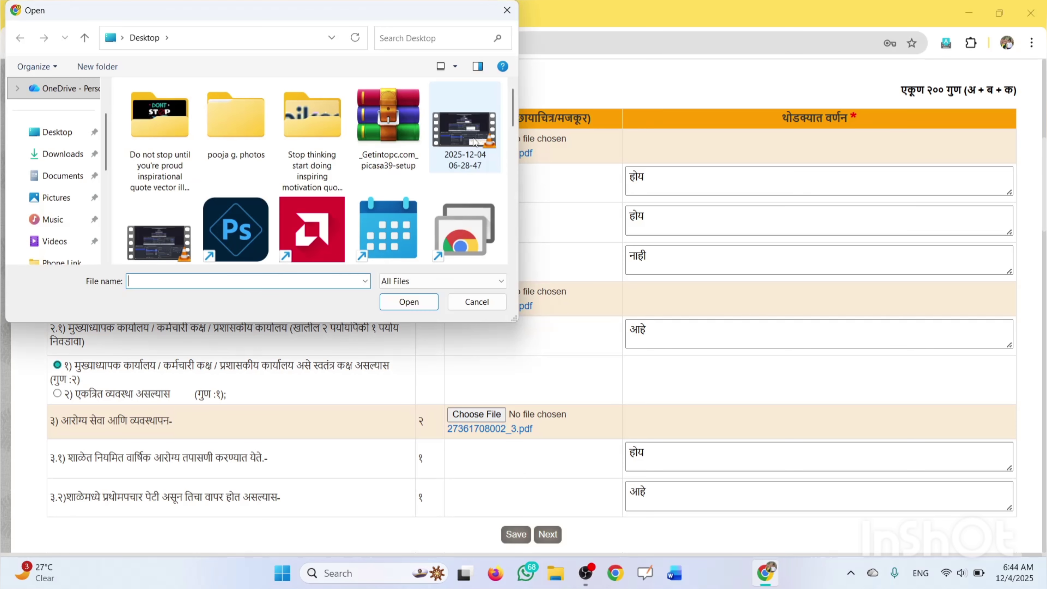
left_click(585, 80)
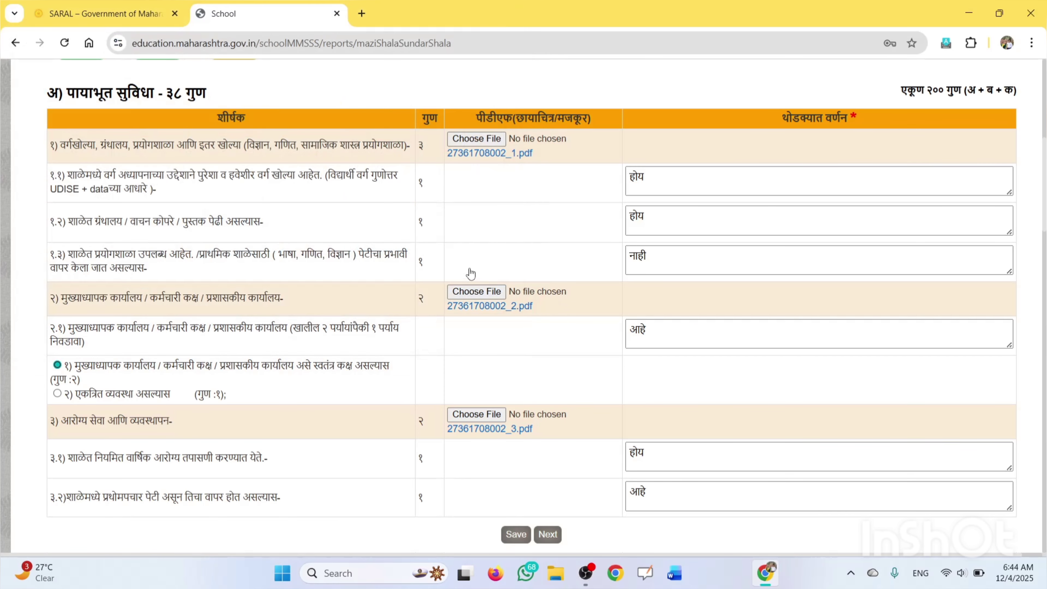
left_click(473, 302)
Save the Part A infrastructure data after going through items 1 to 13, and return to the form.
scroll(432, 435, "down", 2)
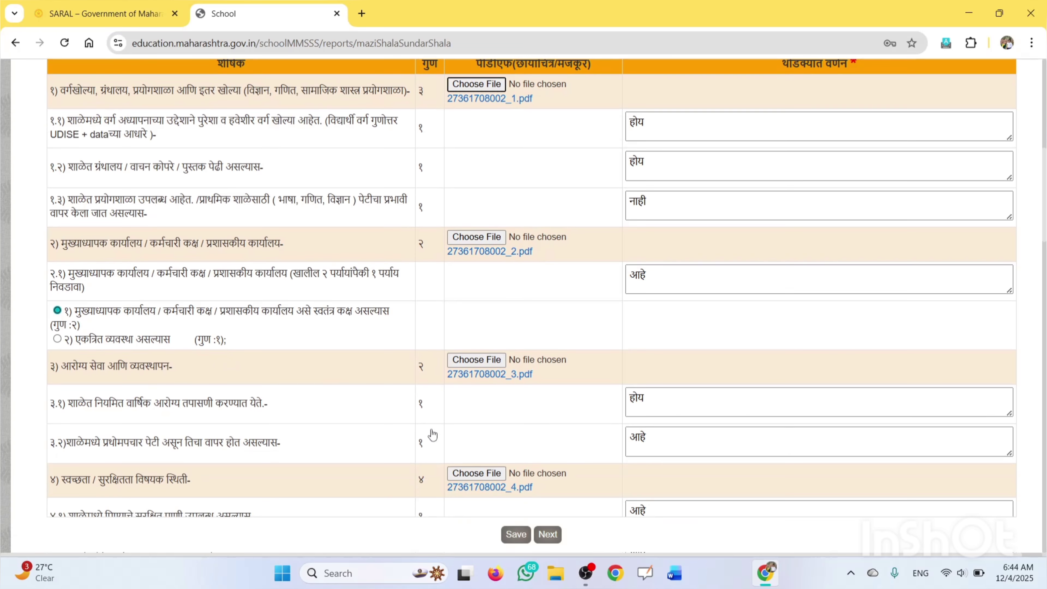
scroll(432, 434, "down", 2)
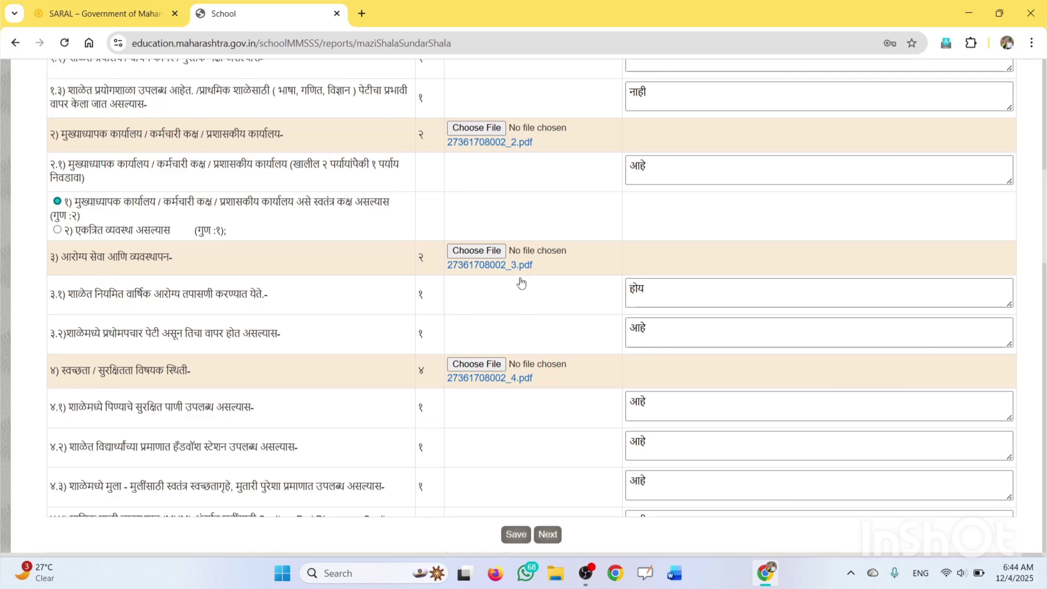
scroll(522, 284, "down", 4)
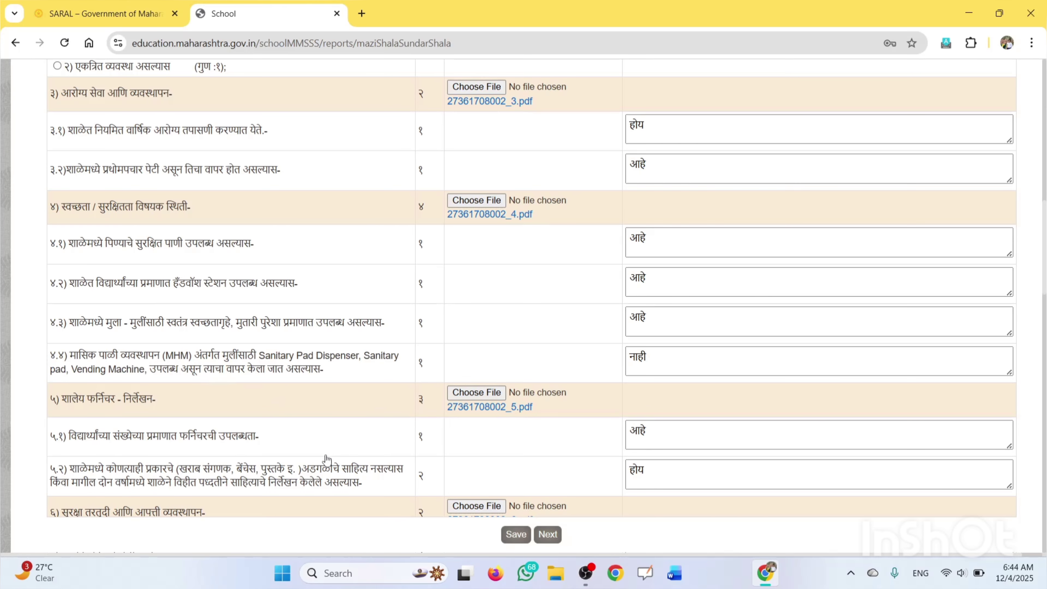
scroll(453, 520, "down", 15)
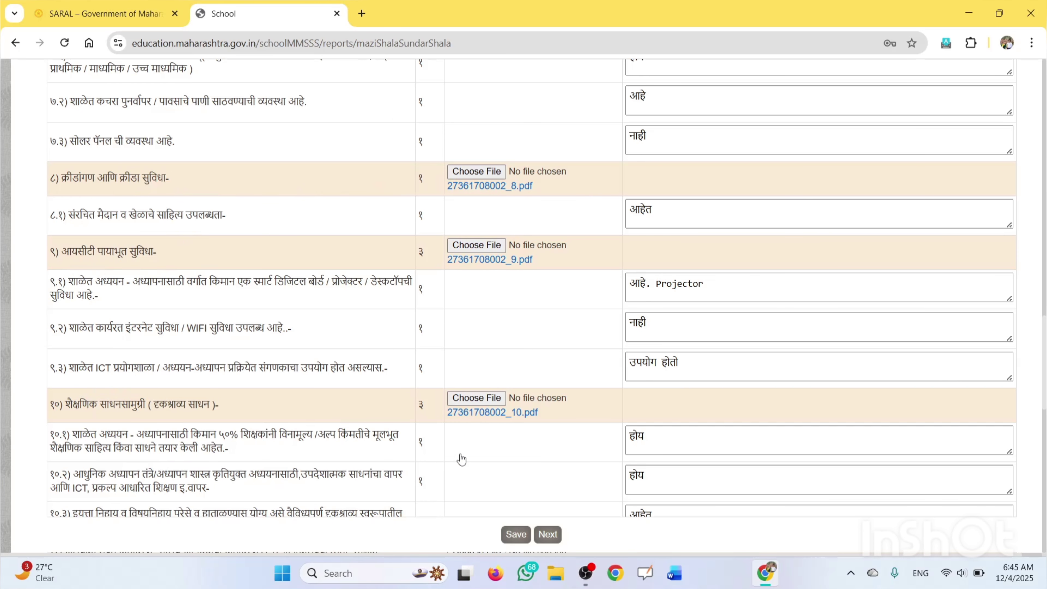
scroll(276, 488, "down", 5)
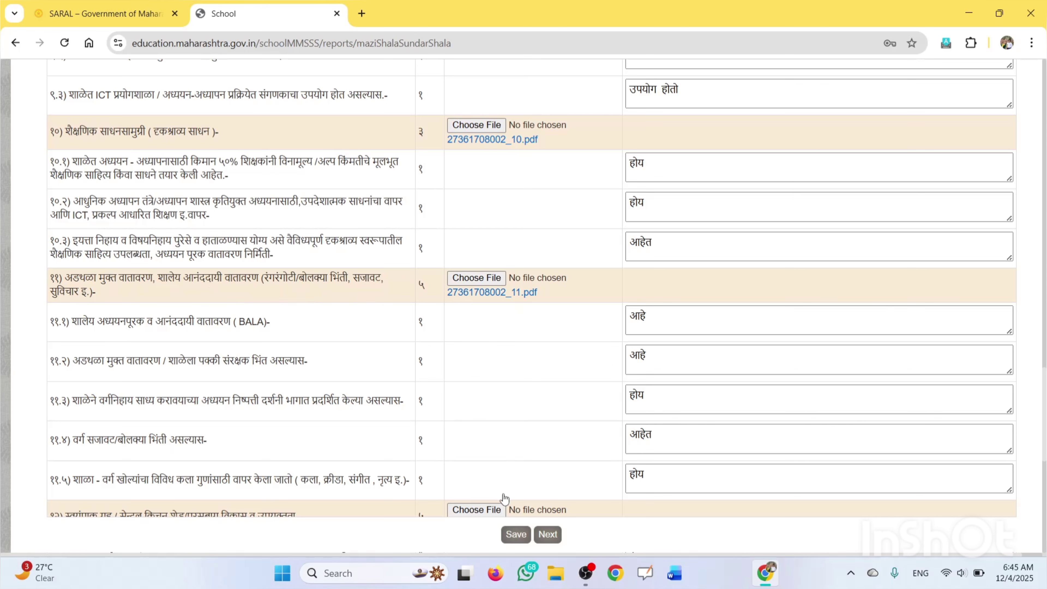
scroll(532, 534, "down", 8)
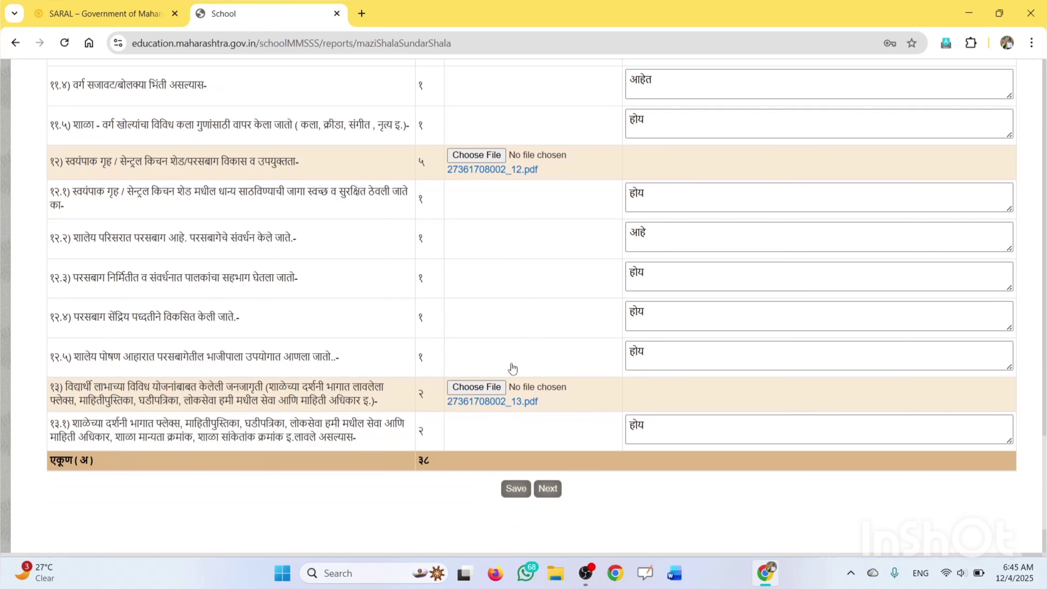
left_click(516, 489)
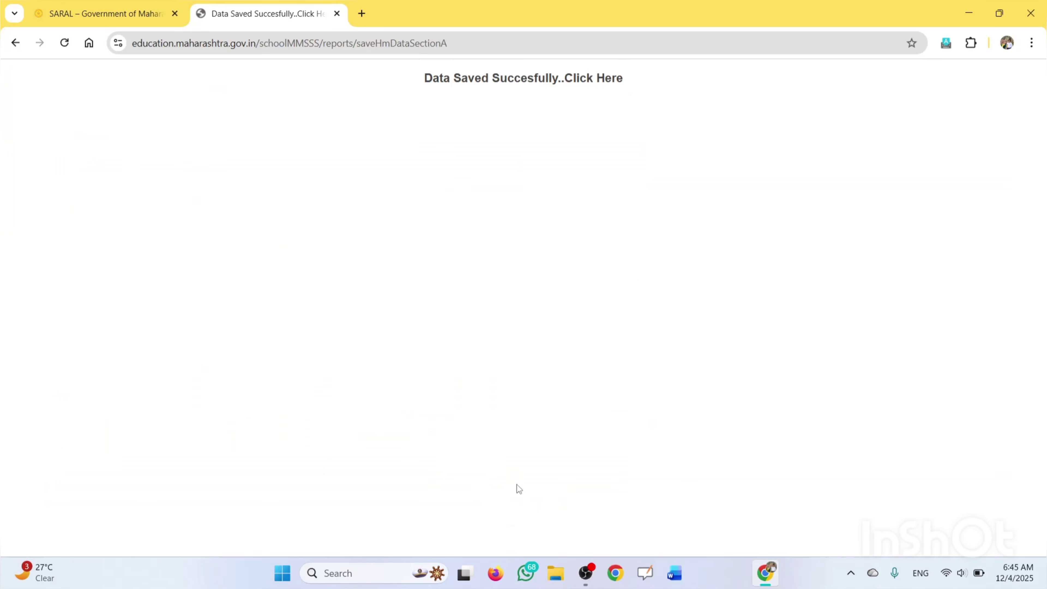
left_click(514, 83)
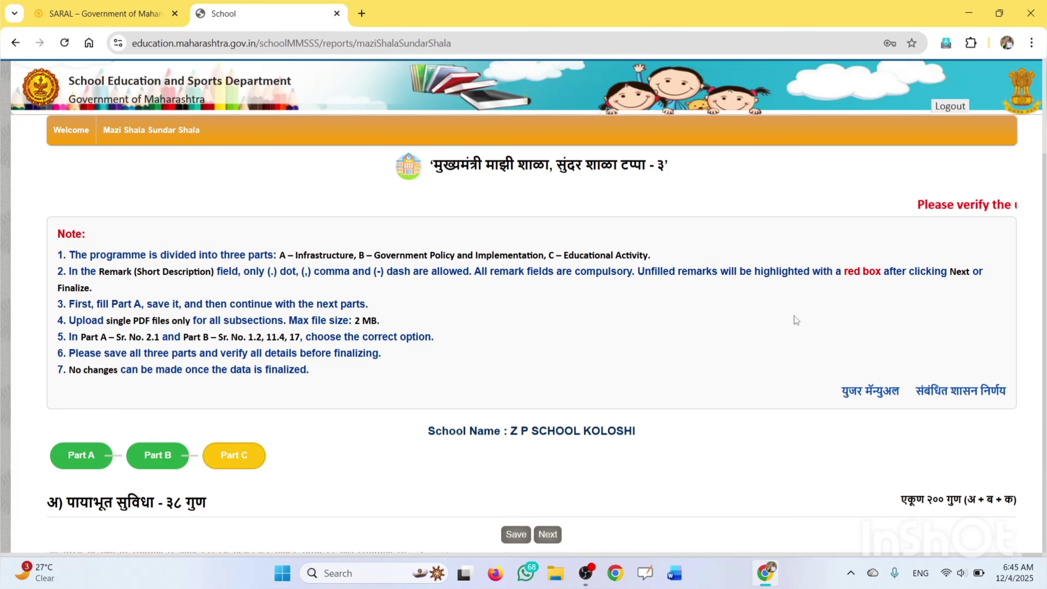
Proceed from the end of Part A to Part B on government policy implementation.
scroll(773, 341, "down", 6)
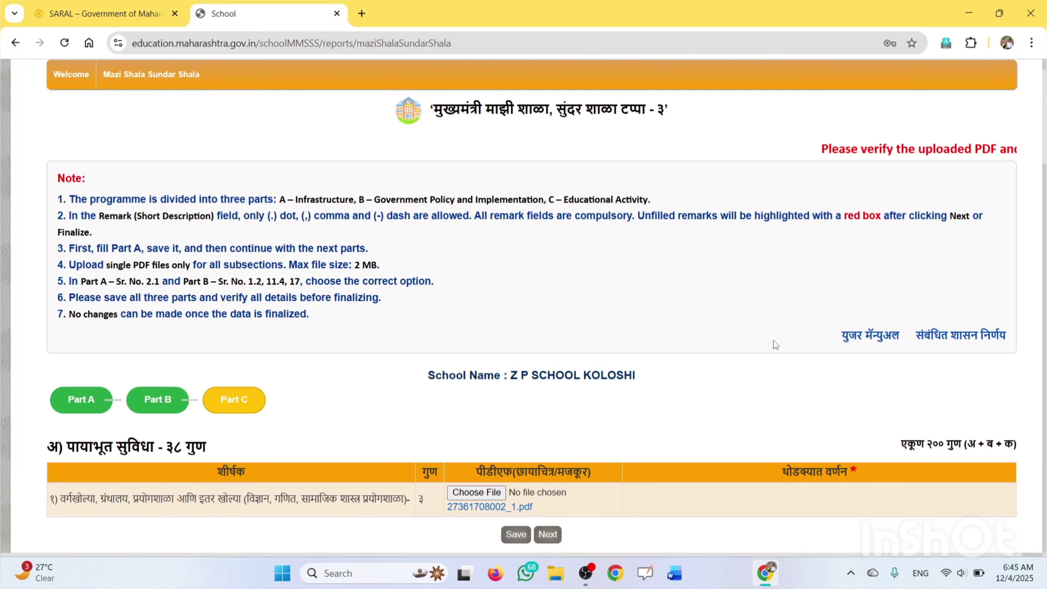
scroll(775, 350, "down", 20)
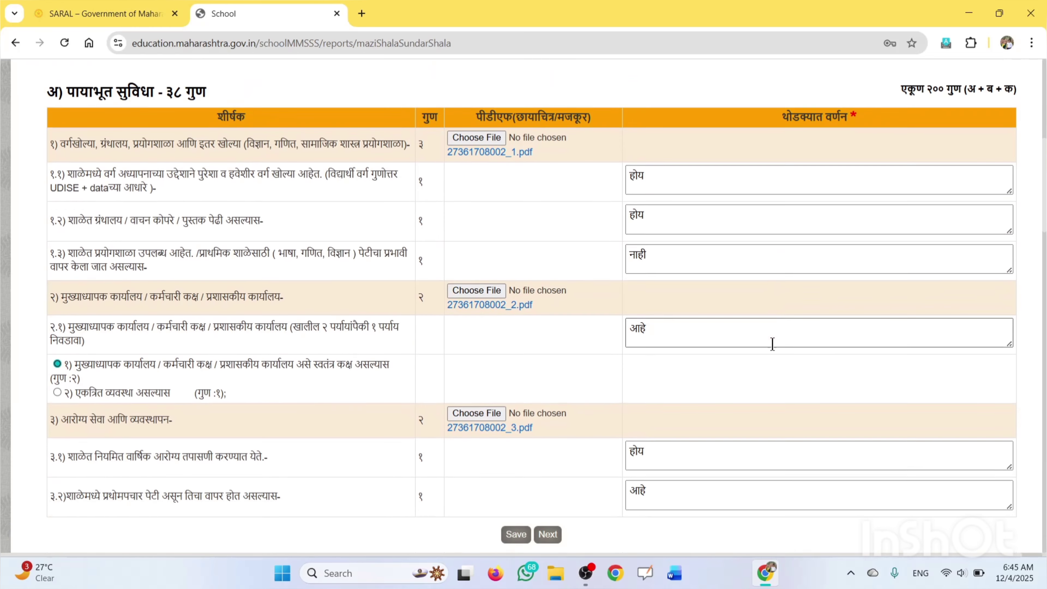
scroll(772, 345, "down", 10)
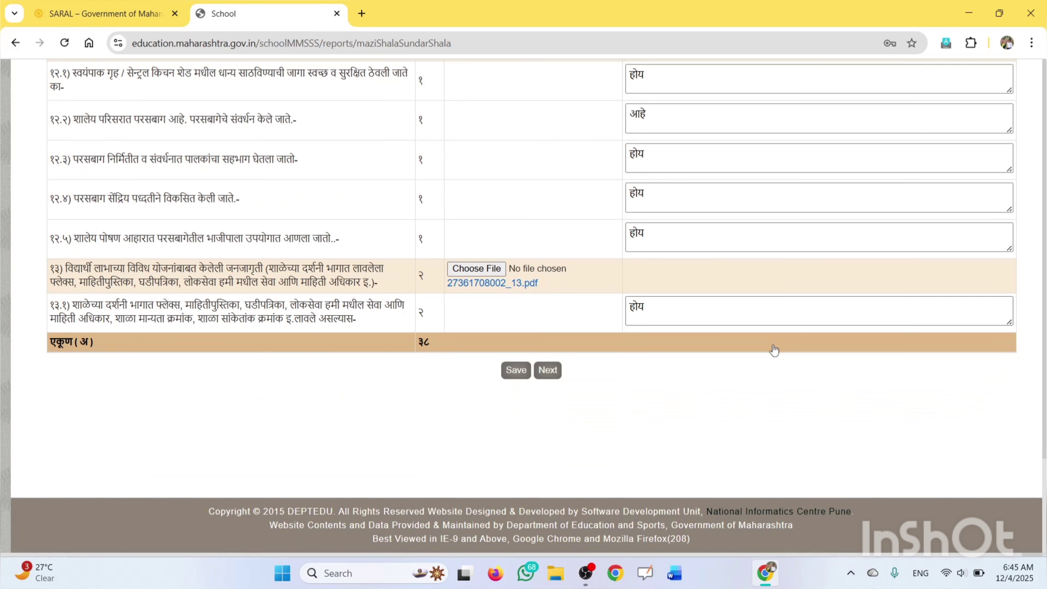
left_click(547, 372)
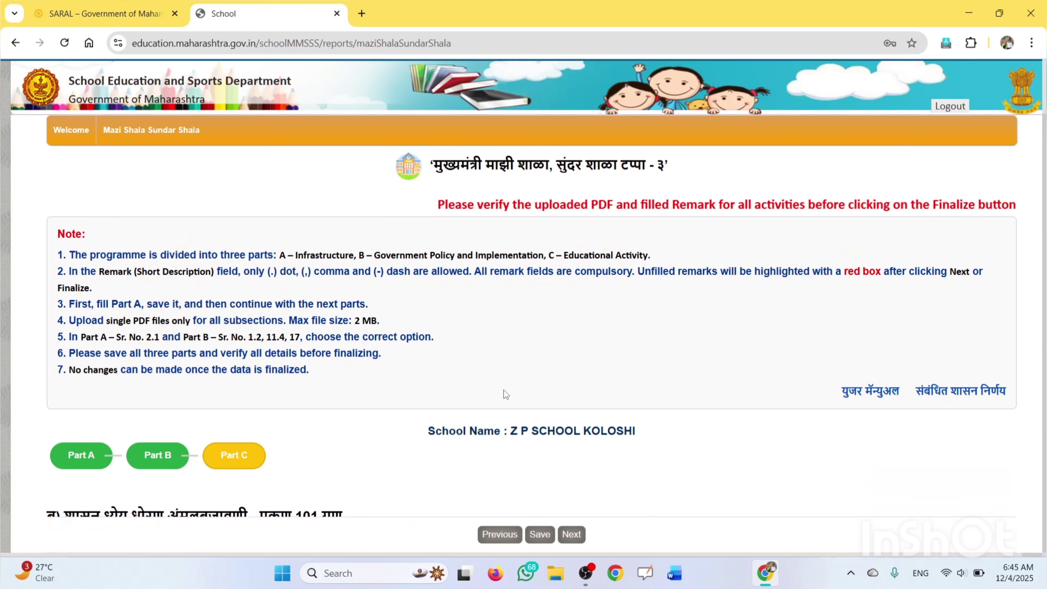
Go through the remarks, selected options and uploaded PDFs of Part B items 1 to 17, and proceed to Part C.
scroll(491, 374, "down", 3)
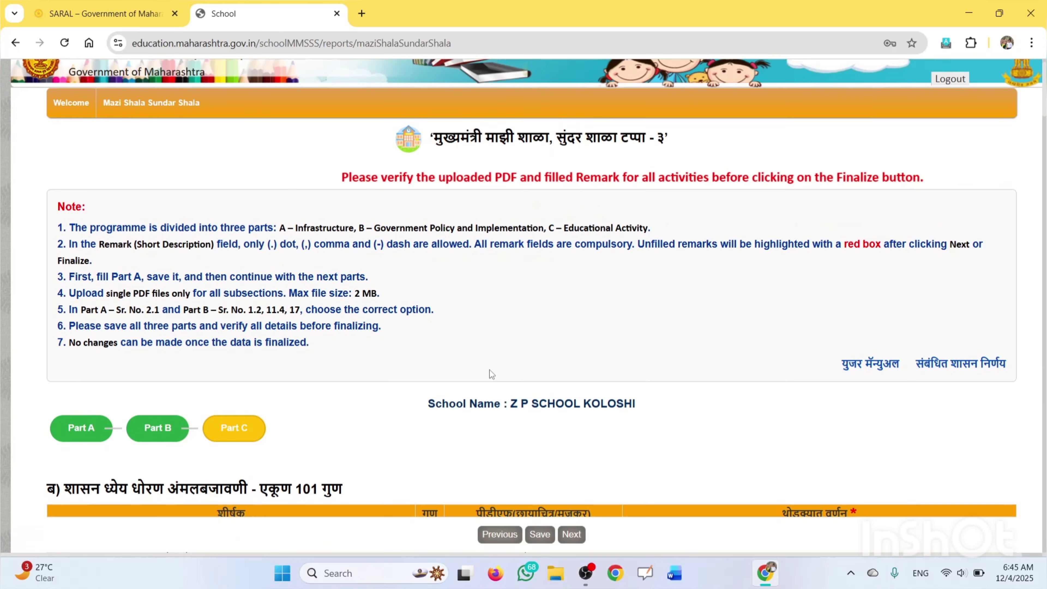
scroll(491, 374, "down", 6)
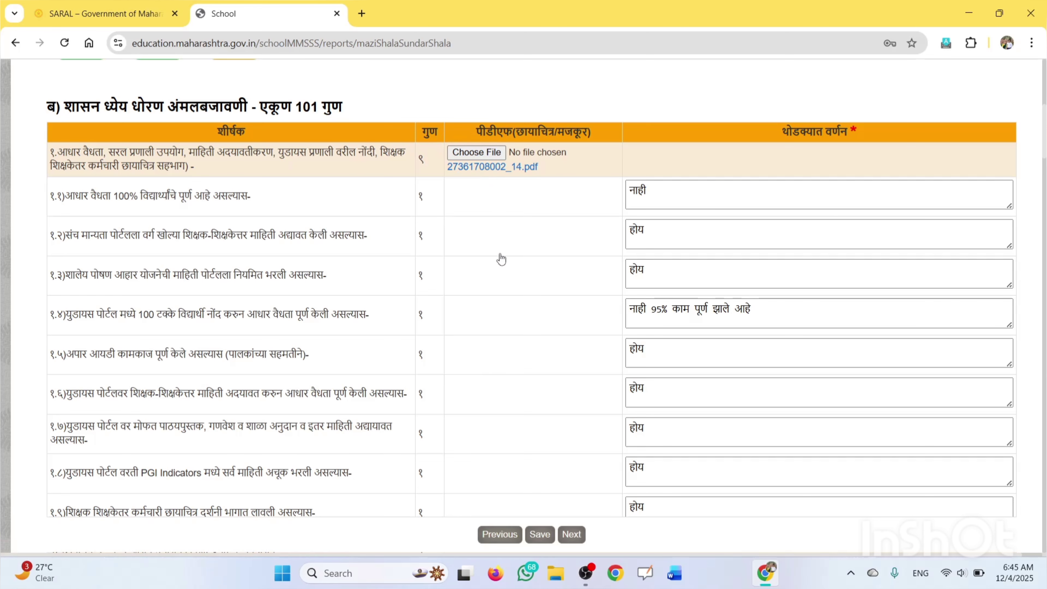
scroll(499, 453, "down", 7)
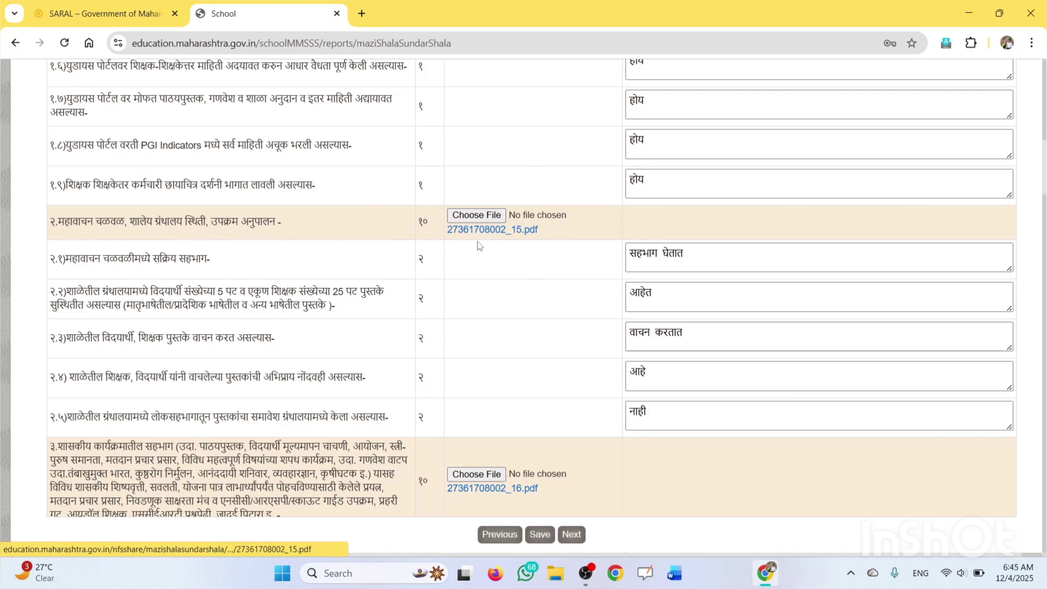
scroll(480, 256, "down", 6)
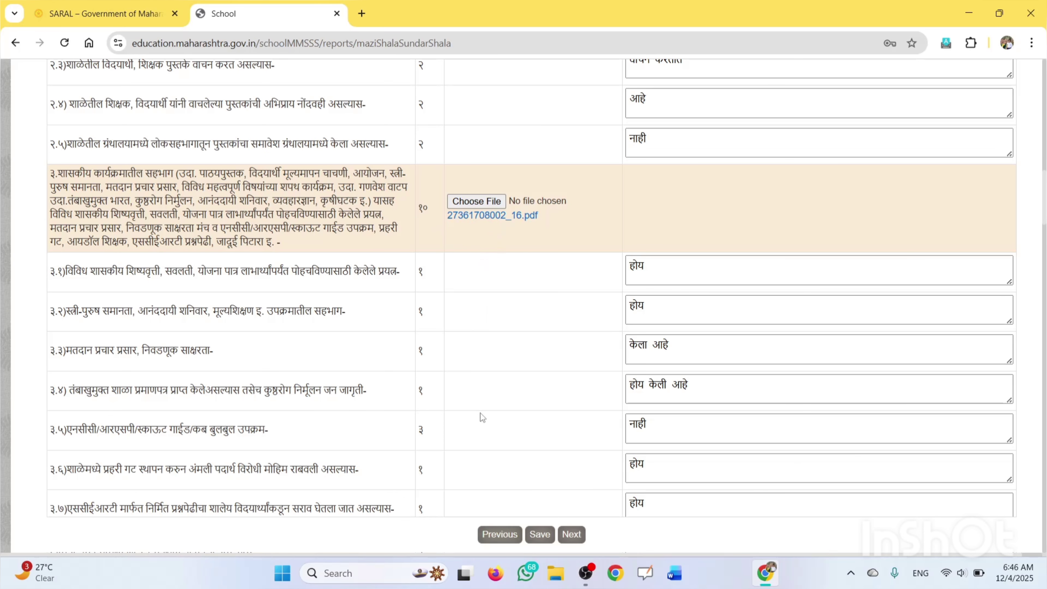
scroll(495, 473, "down", 8)
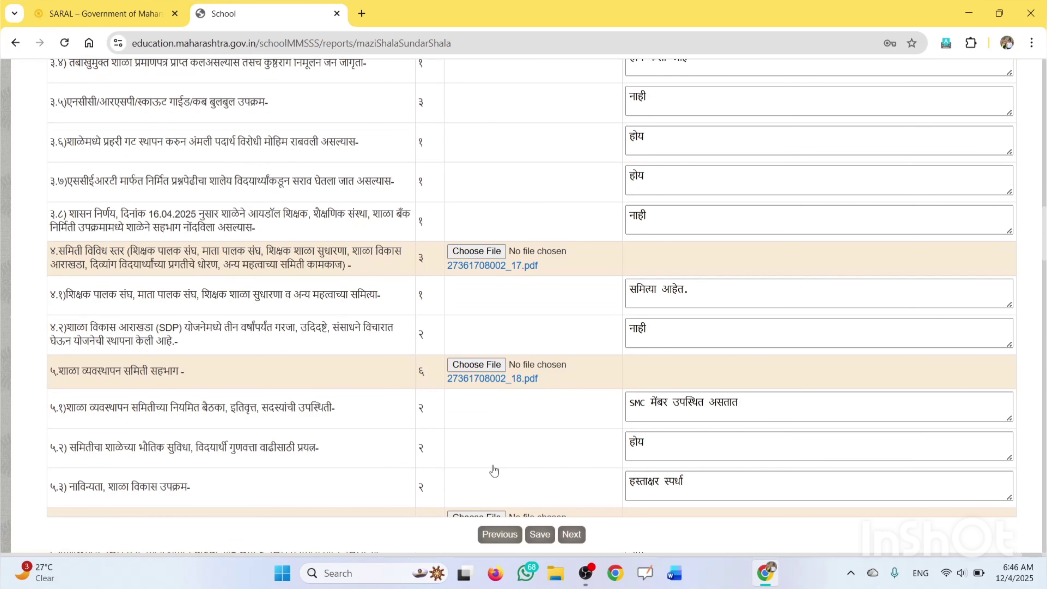
scroll(494, 466, "down", 2)
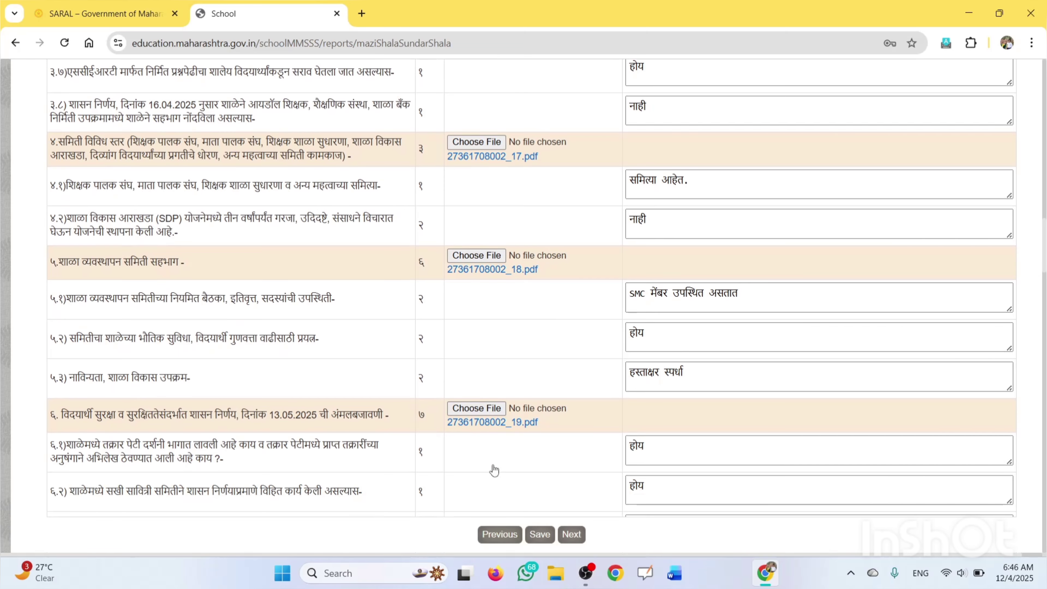
scroll(494, 471, "down", 1)
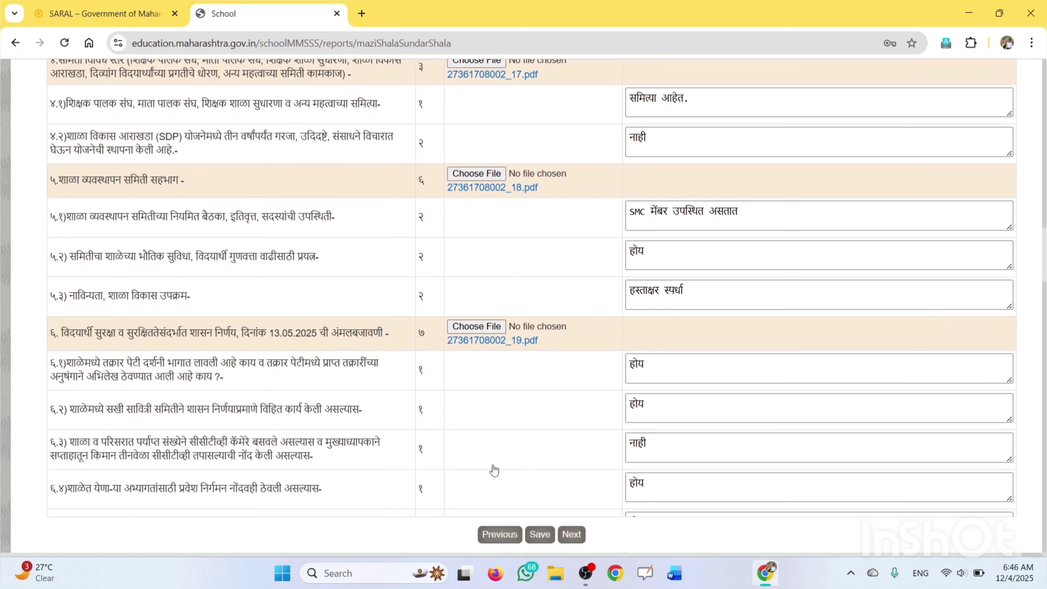
scroll(494, 471, "up", 1)
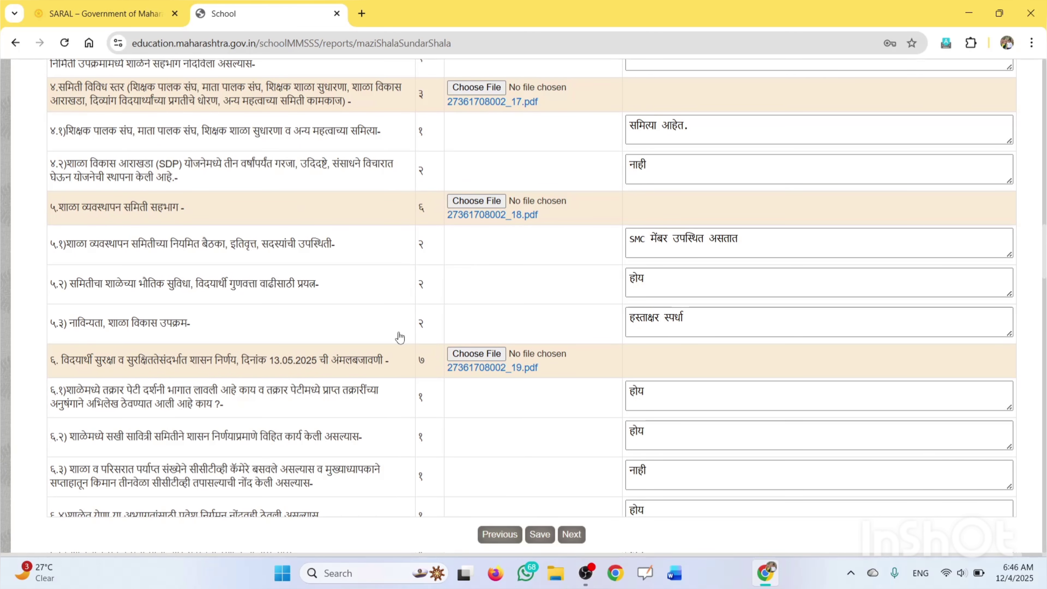
scroll(431, 377, "down", 10)
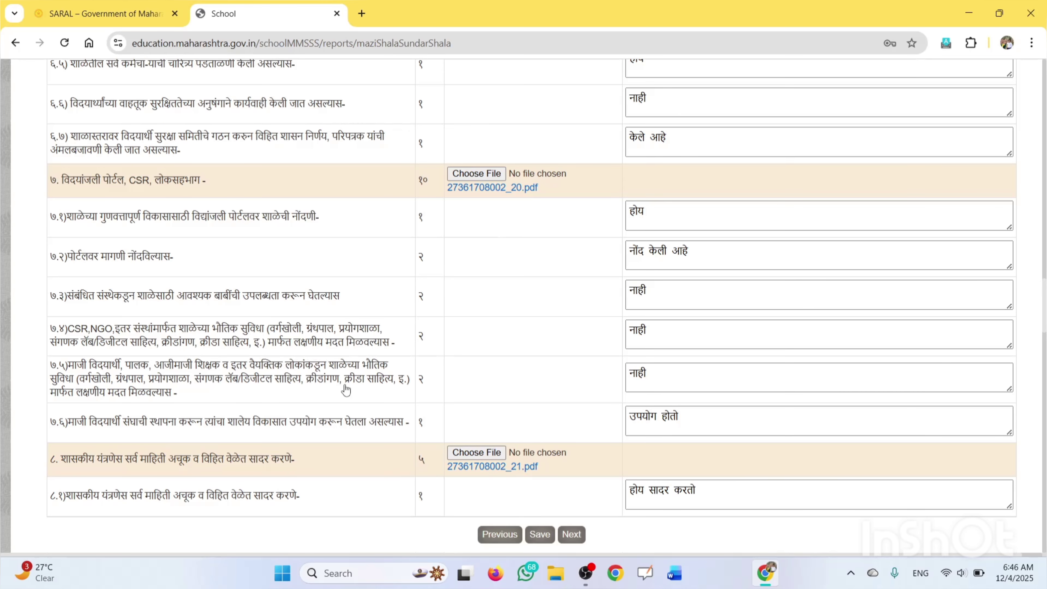
scroll(355, 394, "down", 10)
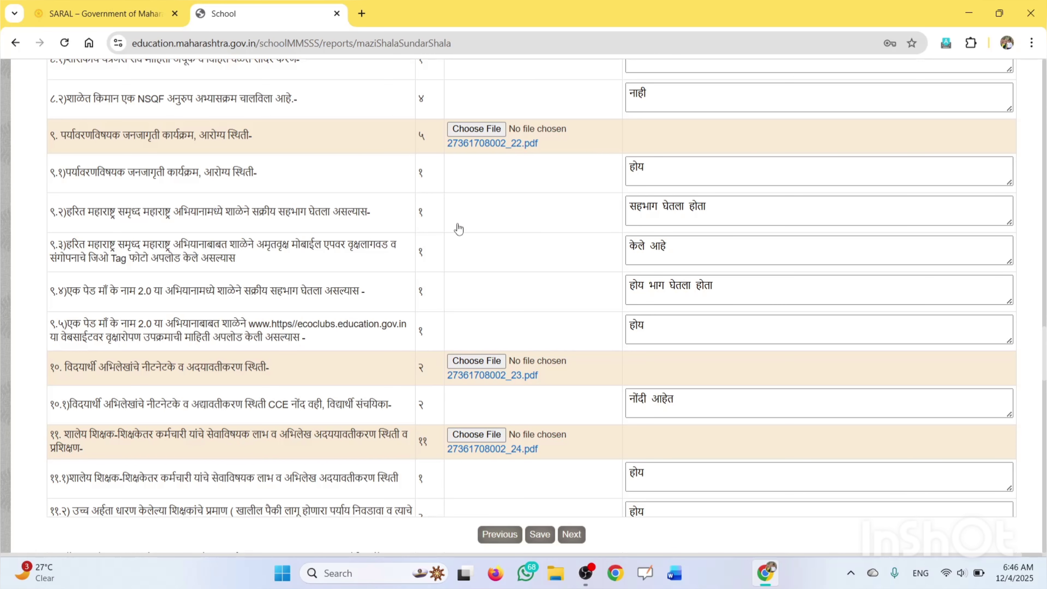
left_click(644, 206)
scroll(533, 550, "down", 4)
scroll(532, 550, "down", 6)
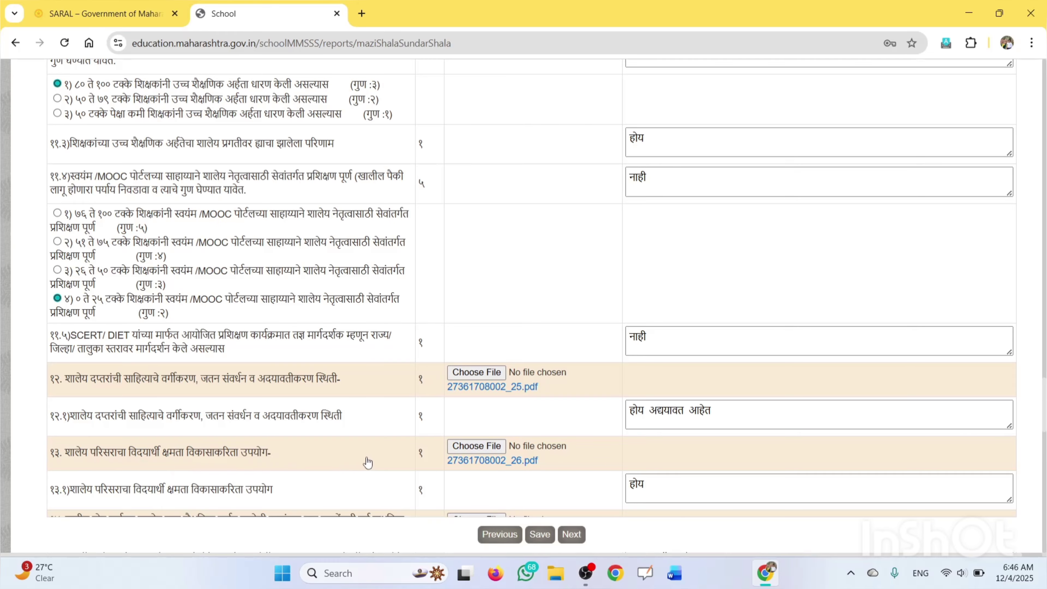
scroll(222, 515, "down", 8)
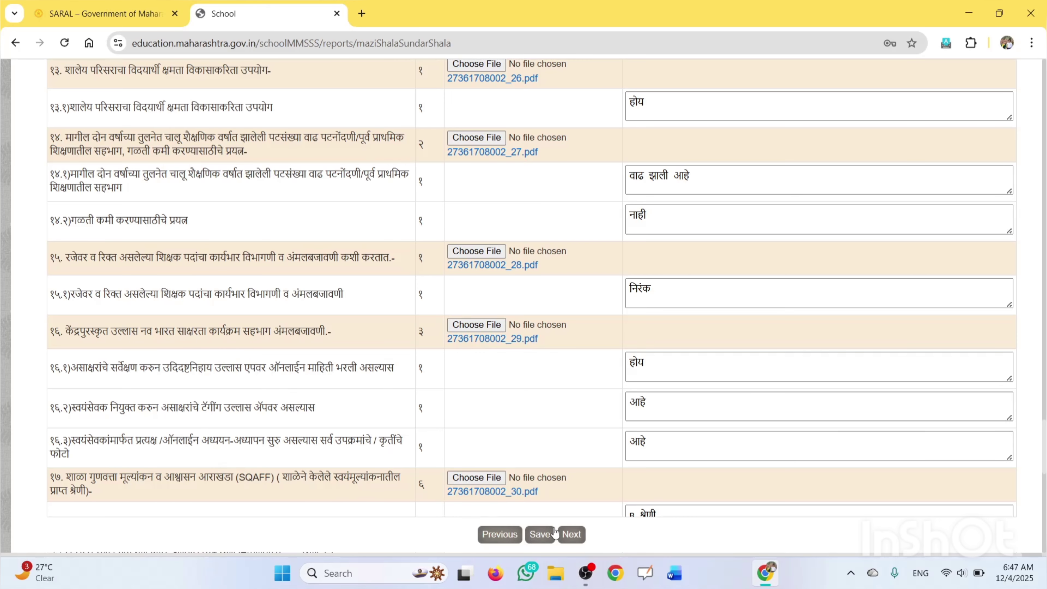
left_click(572, 535)
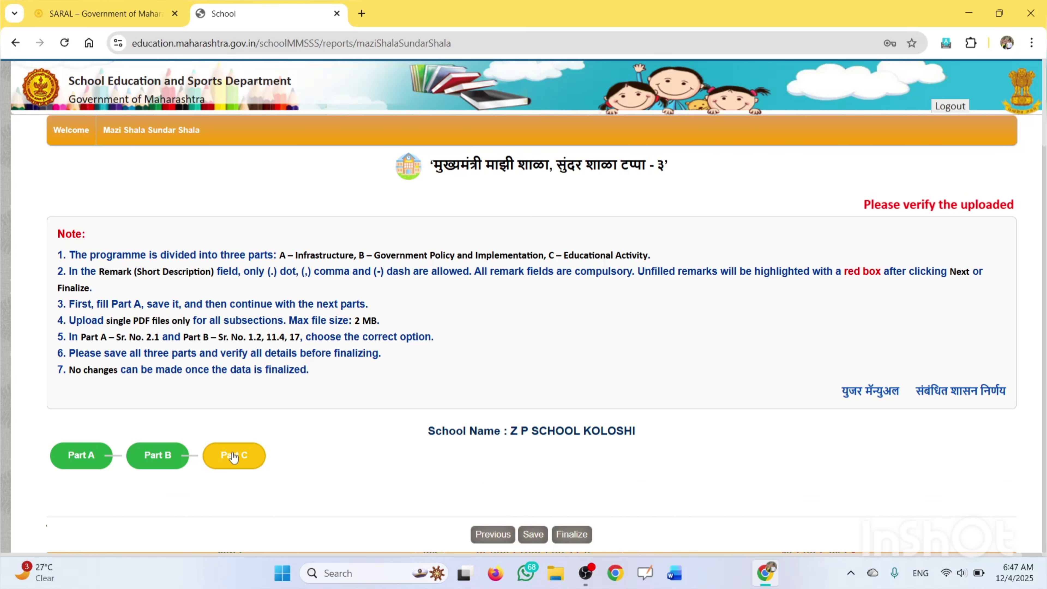
Examine the remarks and PDF uploads of Part C on educational achievement, from item 1 to item 10.
scroll(232, 455, "down", 2)
scroll(233, 453, "down", 8)
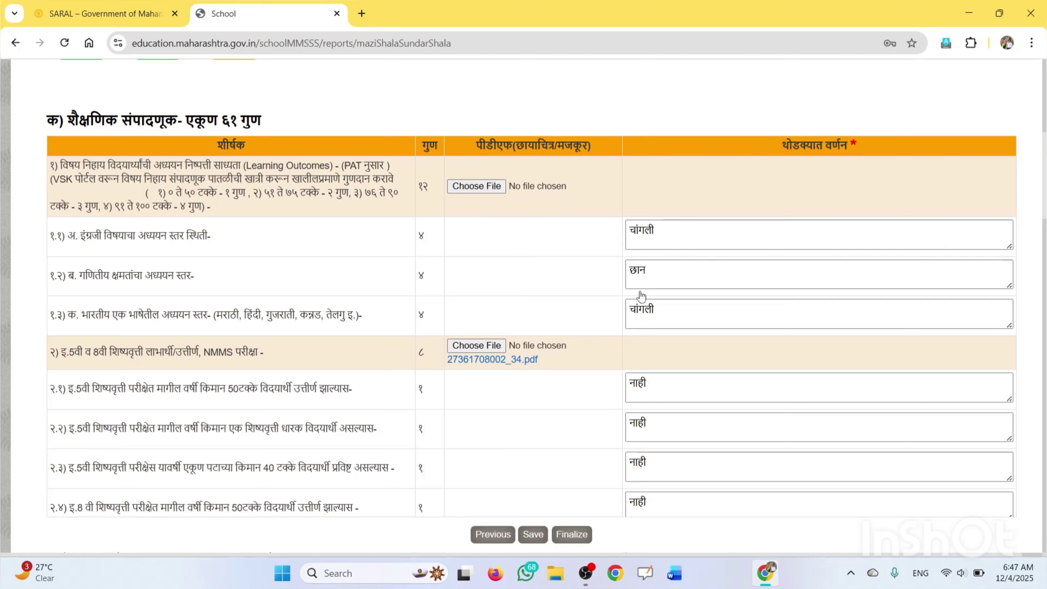
left_click(651, 282)
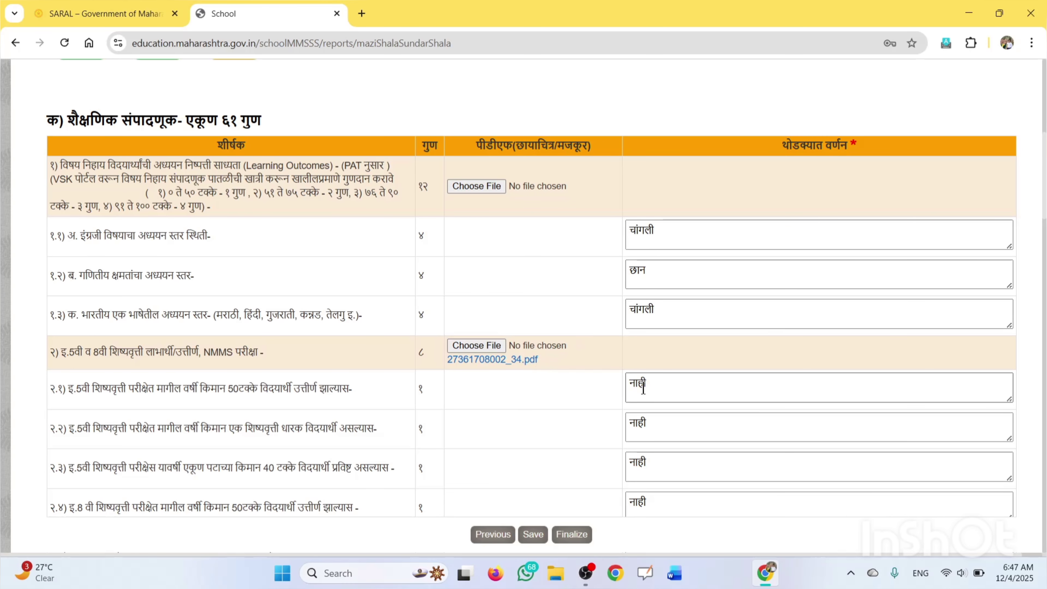
scroll(568, 431, "down", 1)
scroll(571, 430, "down", 10)
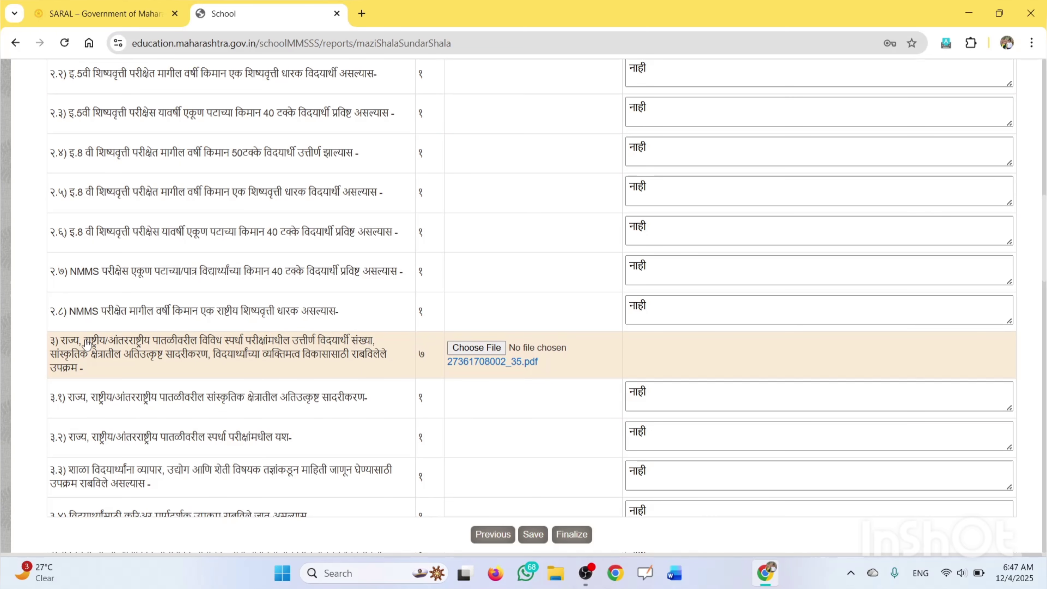
scroll(95, 350, "down", 5)
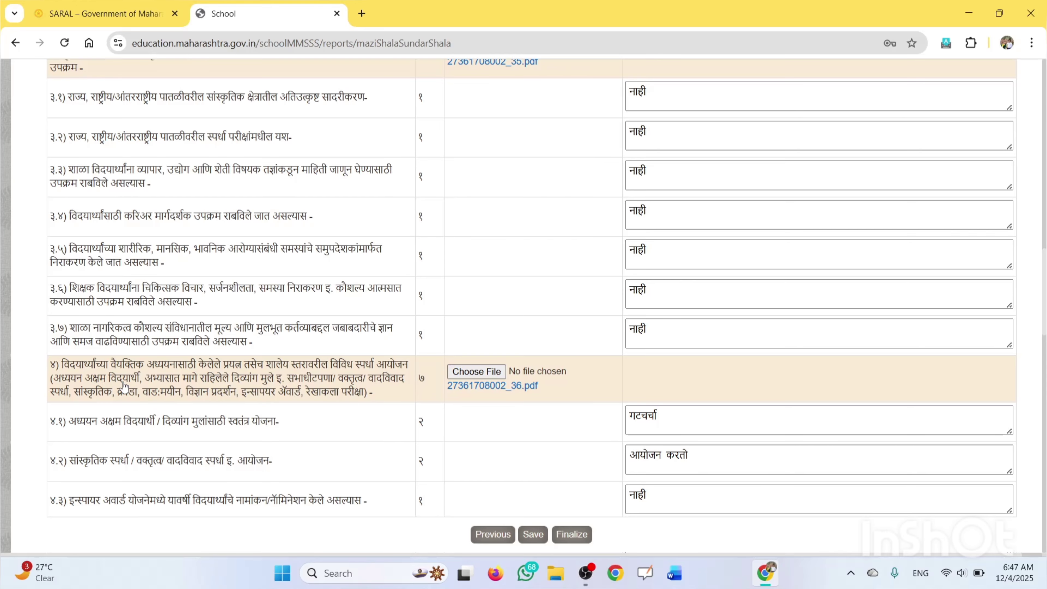
scroll(123, 387, "down", 1)
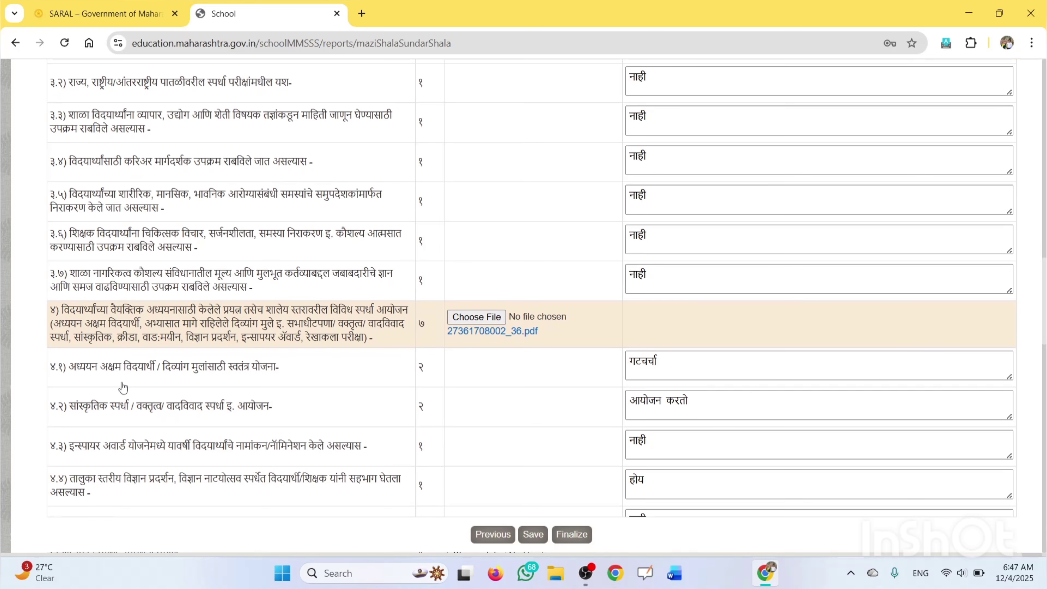
scroll(123, 387, "down", 7)
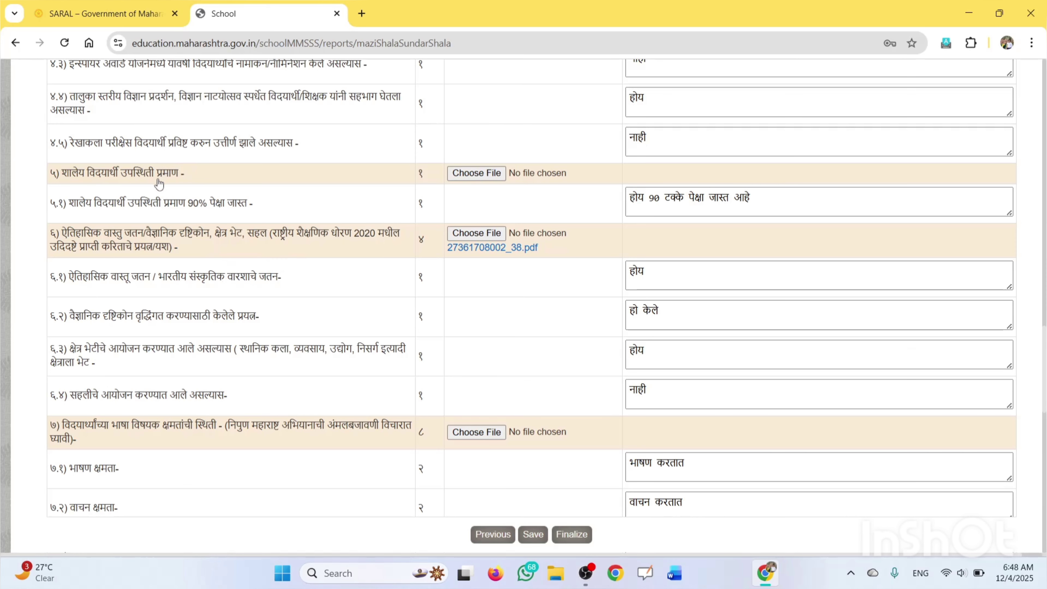
scroll(160, 185, "down", 3)
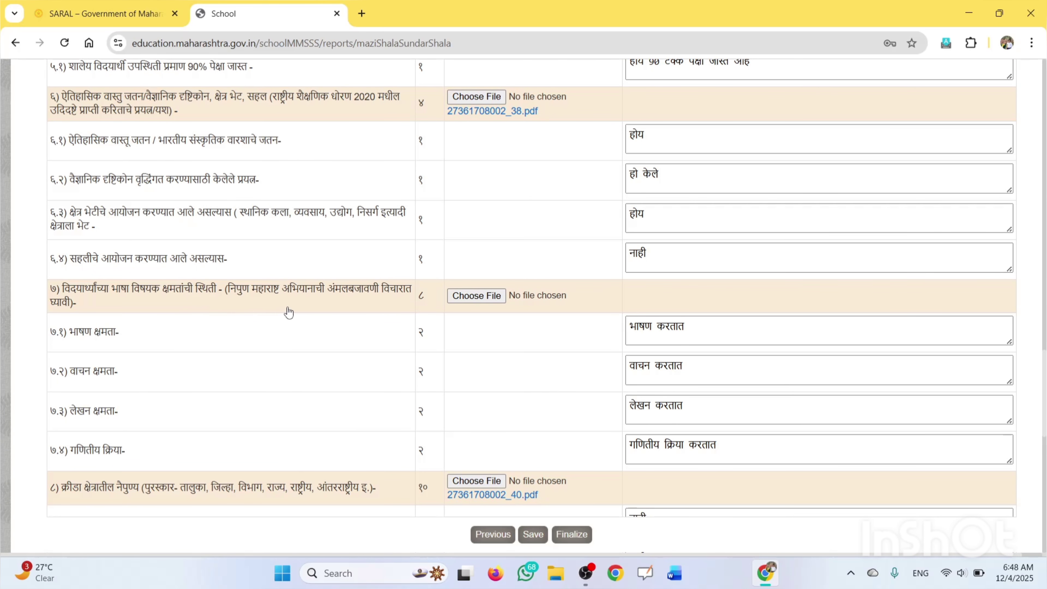
scroll(318, 307, "down", 2)
scroll(317, 308, "down", 6)
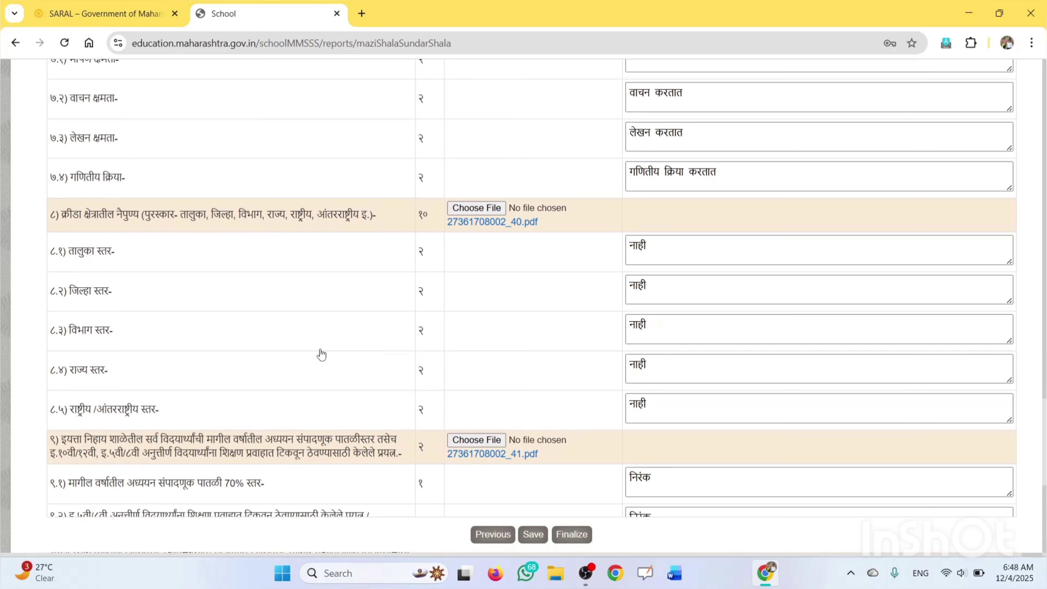
scroll(101, 450, "down", 9)
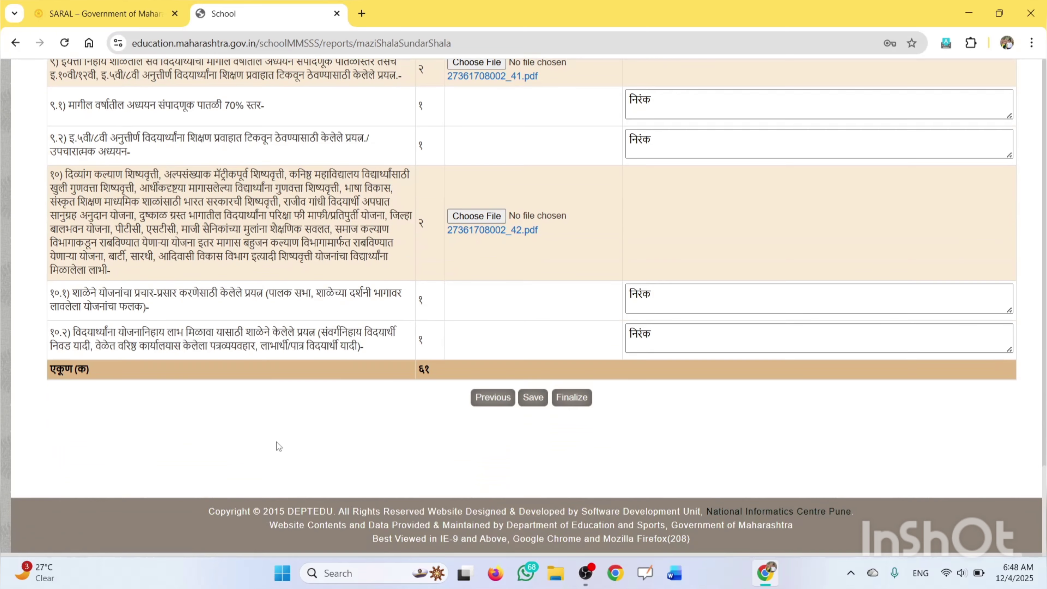
Save the Part C data and return to the form.
left_click(534, 398)
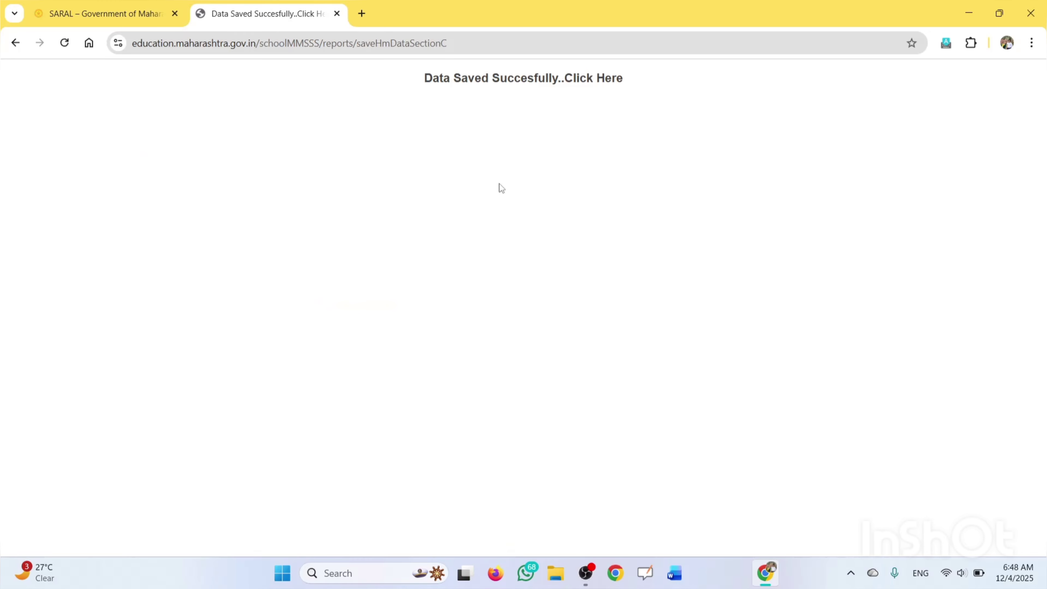
left_click(528, 77)
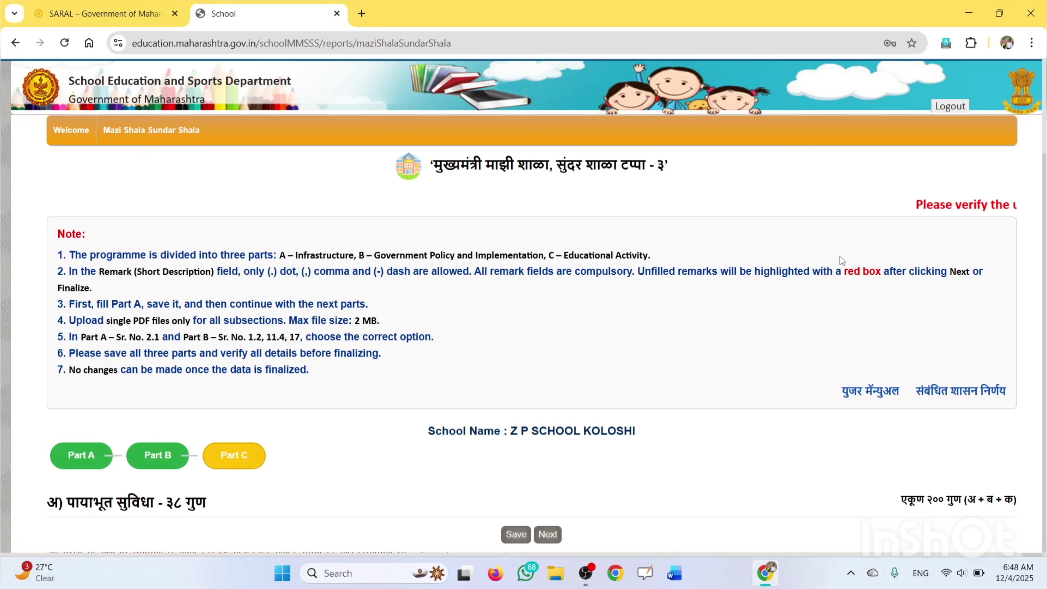
Advance from Part A through Part B to Part C of the saved form.
scroll(746, 430, "down", 12)
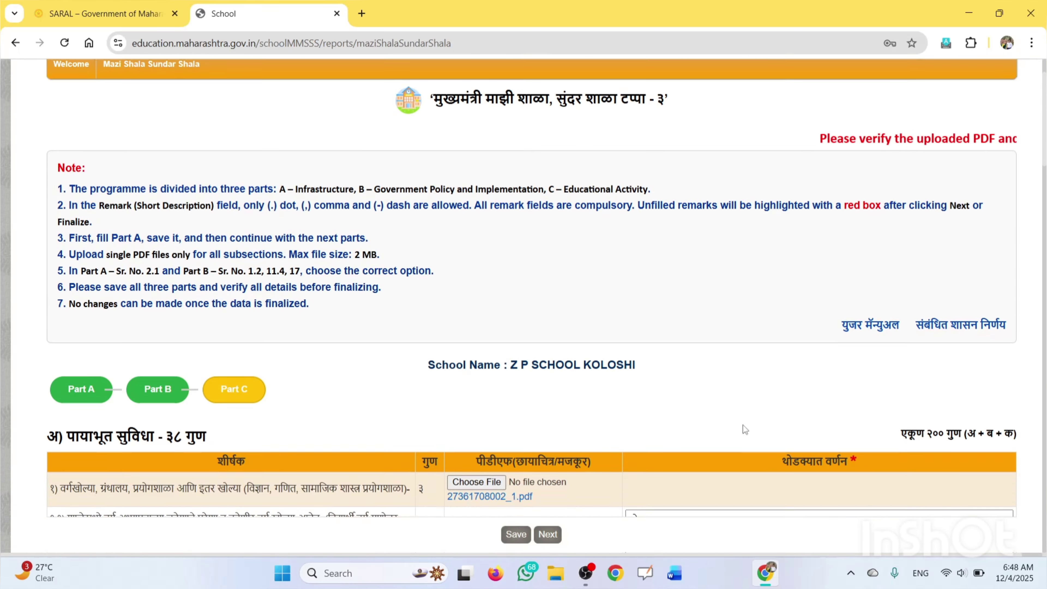
scroll(743, 425, "down", 15)
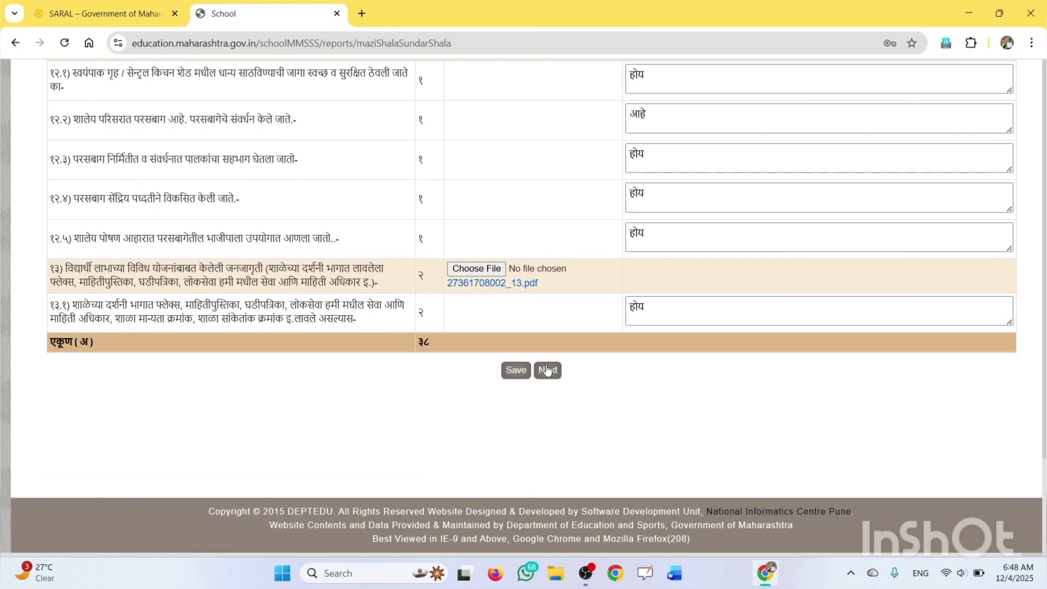
left_click(547, 370)
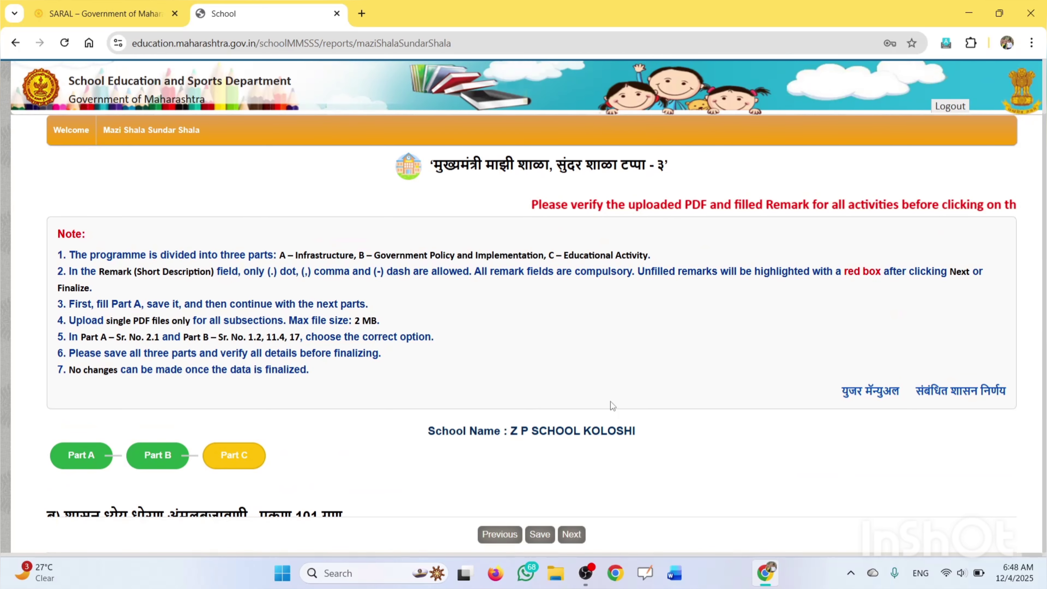
left_click(577, 537)
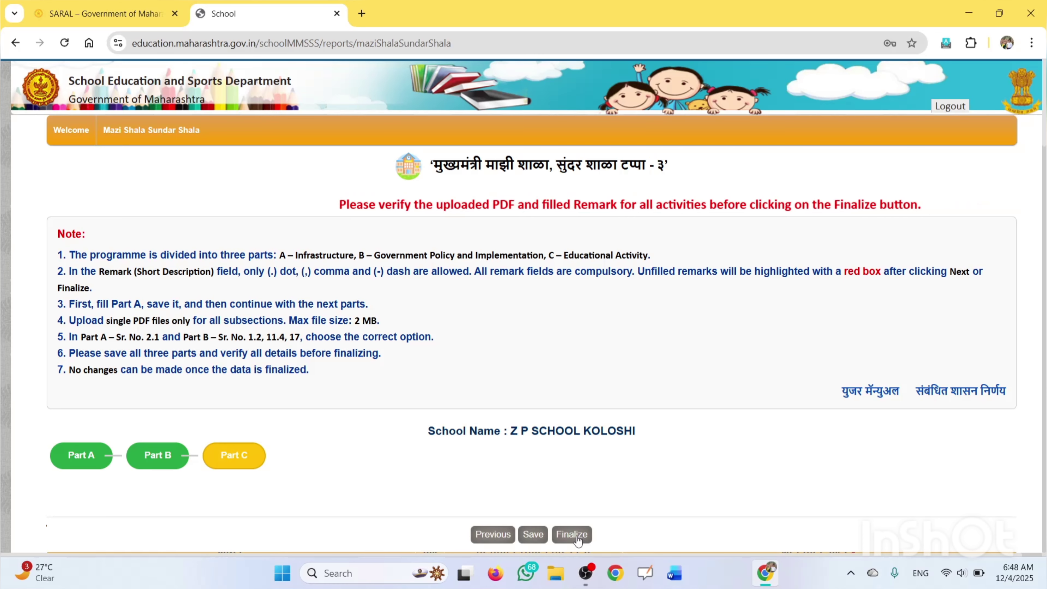
Finalize the school's data from Part C, submitting the head teacher's mobile number and name and confirming the finalization.
scroll(577, 535, "down", 2)
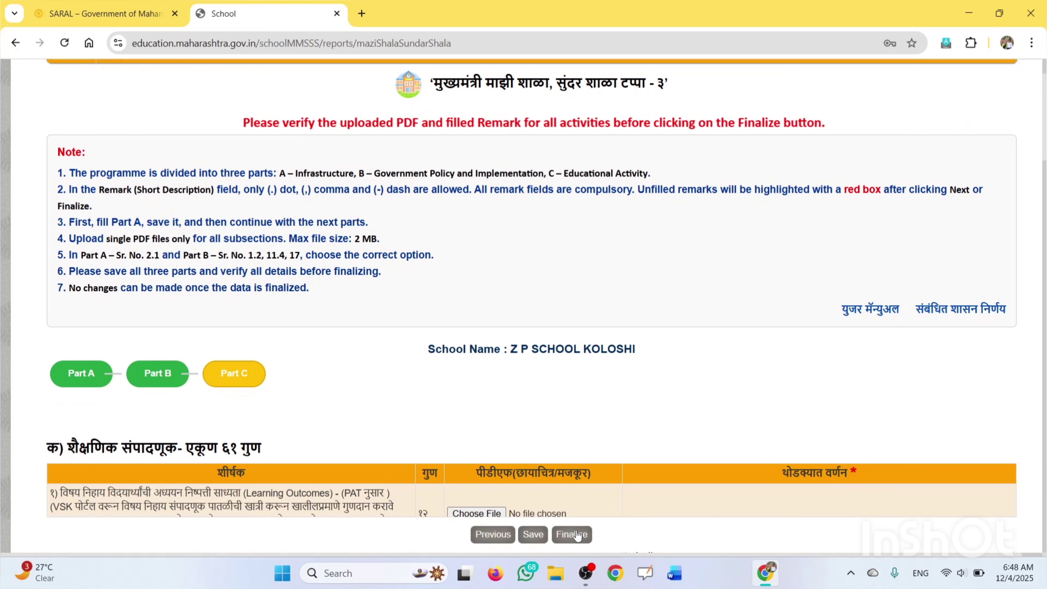
left_click(578, 536)
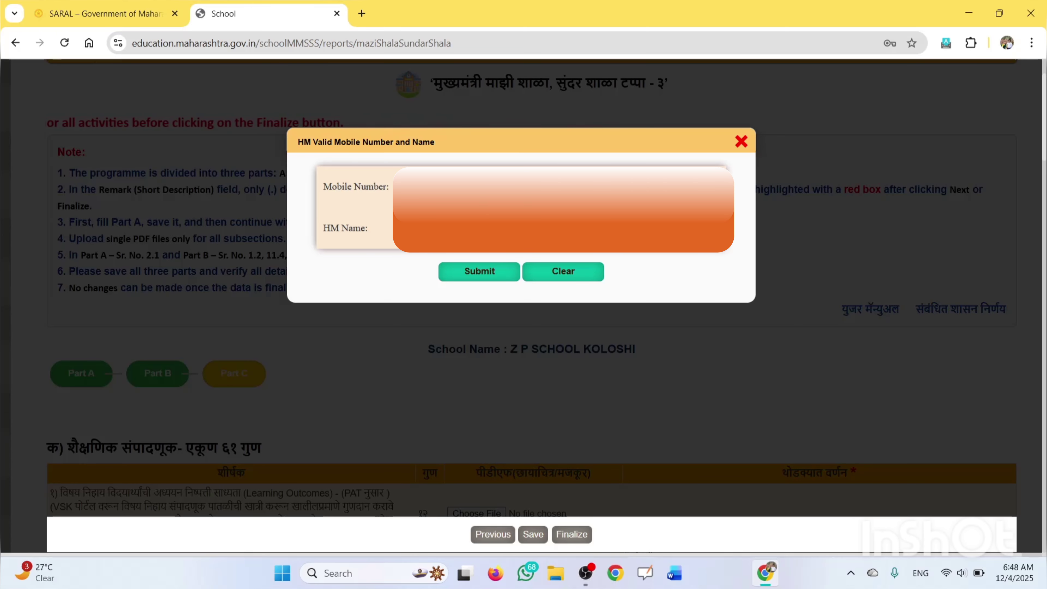
scroll(524, 288, "down", 10)
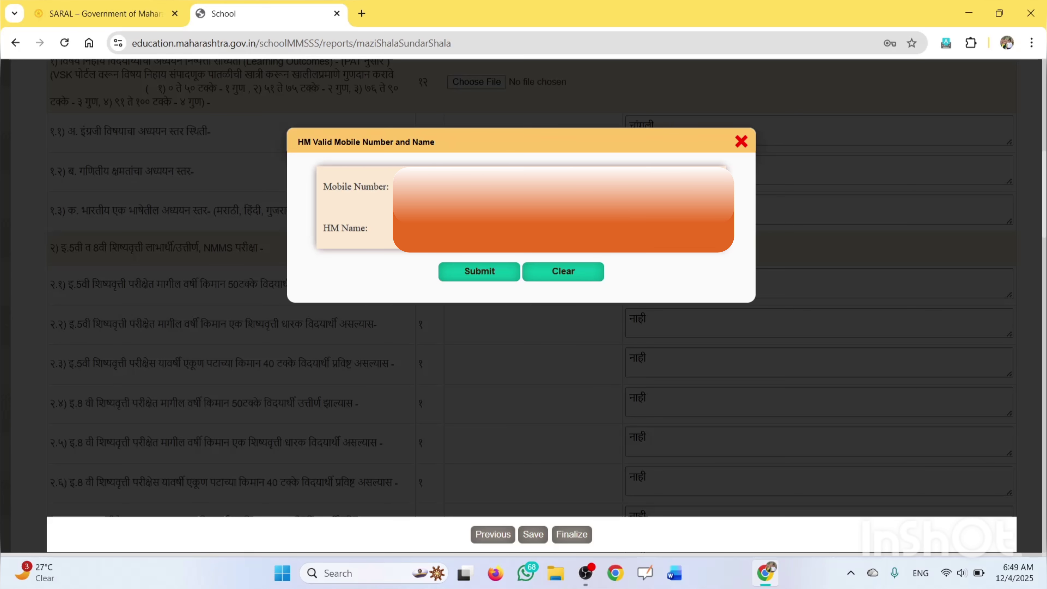
left_click(471, 273)
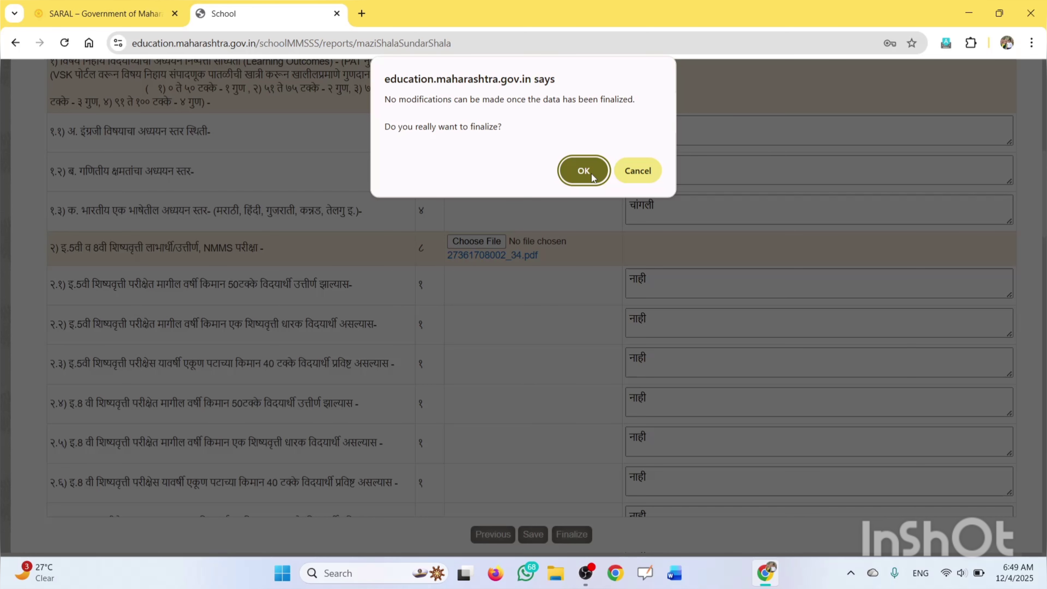
left_click(583, 171)
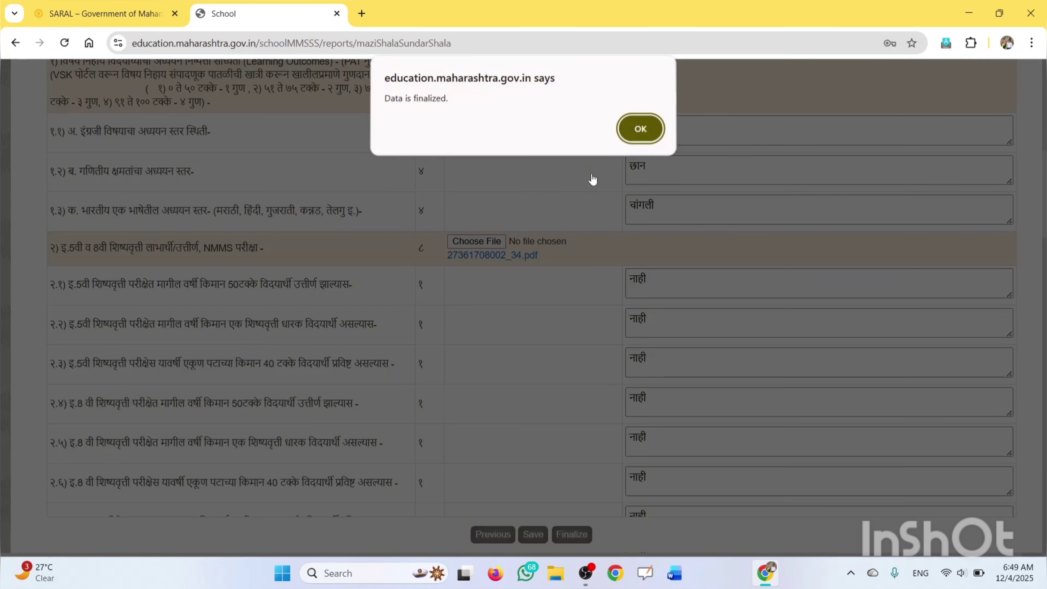
left_click(642, 130)
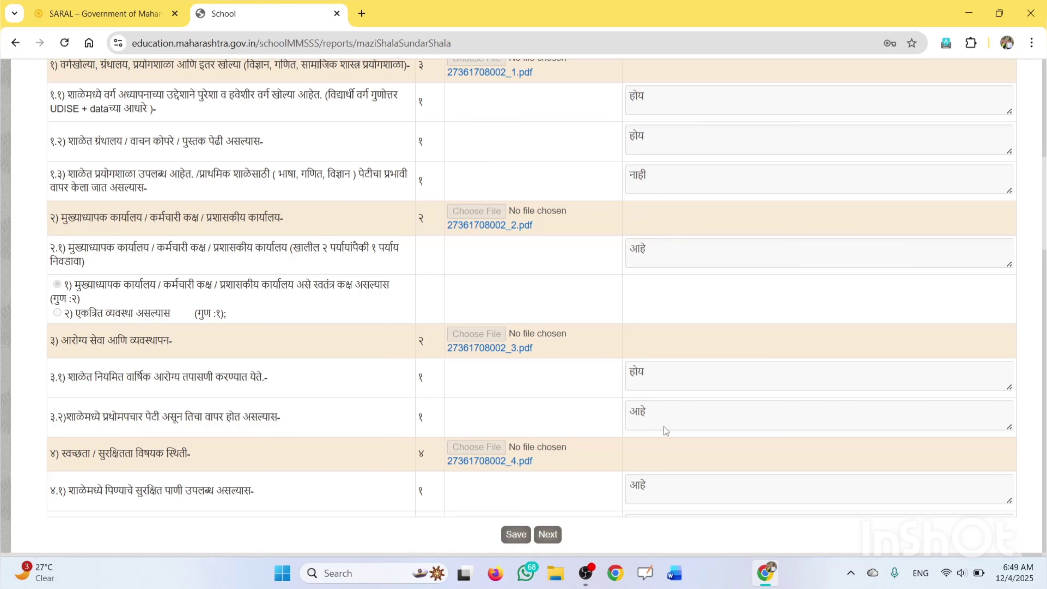
Examine the finalized Part A entries from items 1 to 7 and the form's status above the programme notes.
scroll(664, 427, "up", 2)
scroll(666, 430, "down", 4)
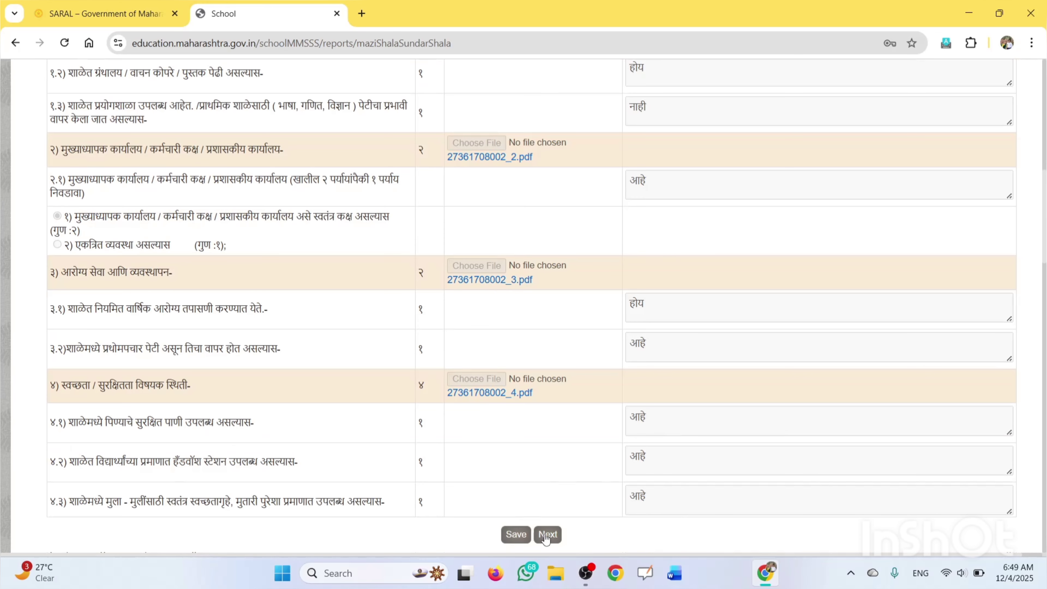
scroll(594, 438, "down", 1)
scroll(596, 439, "up", 1)
scroll(598, 441, "down", 4)
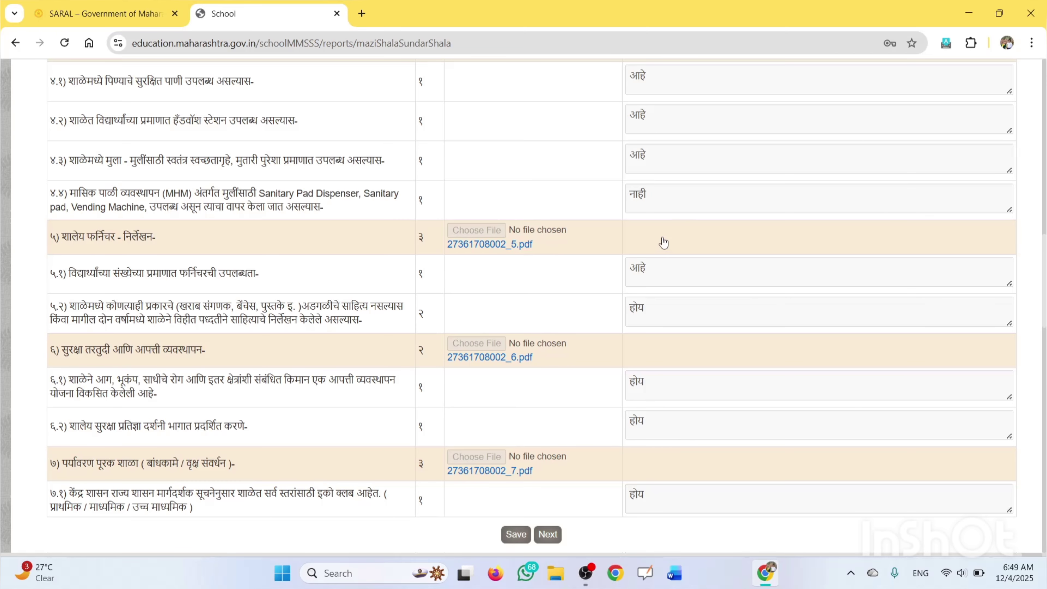
scroll(664, 242, "up", 7)
scroll(667, 248, "down", 2)
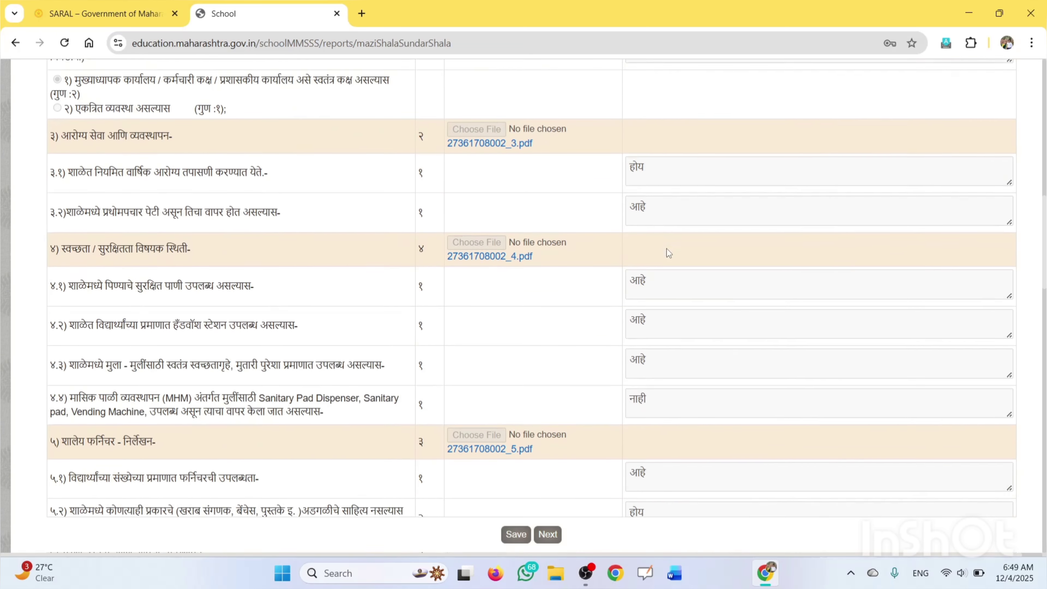
scroll(667, 247, "up", 9)
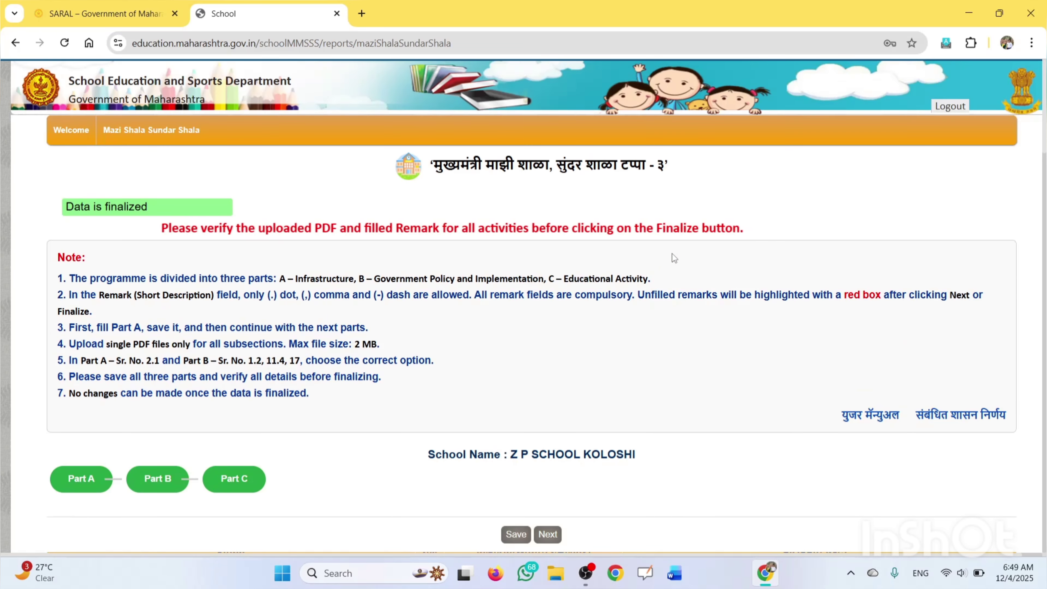